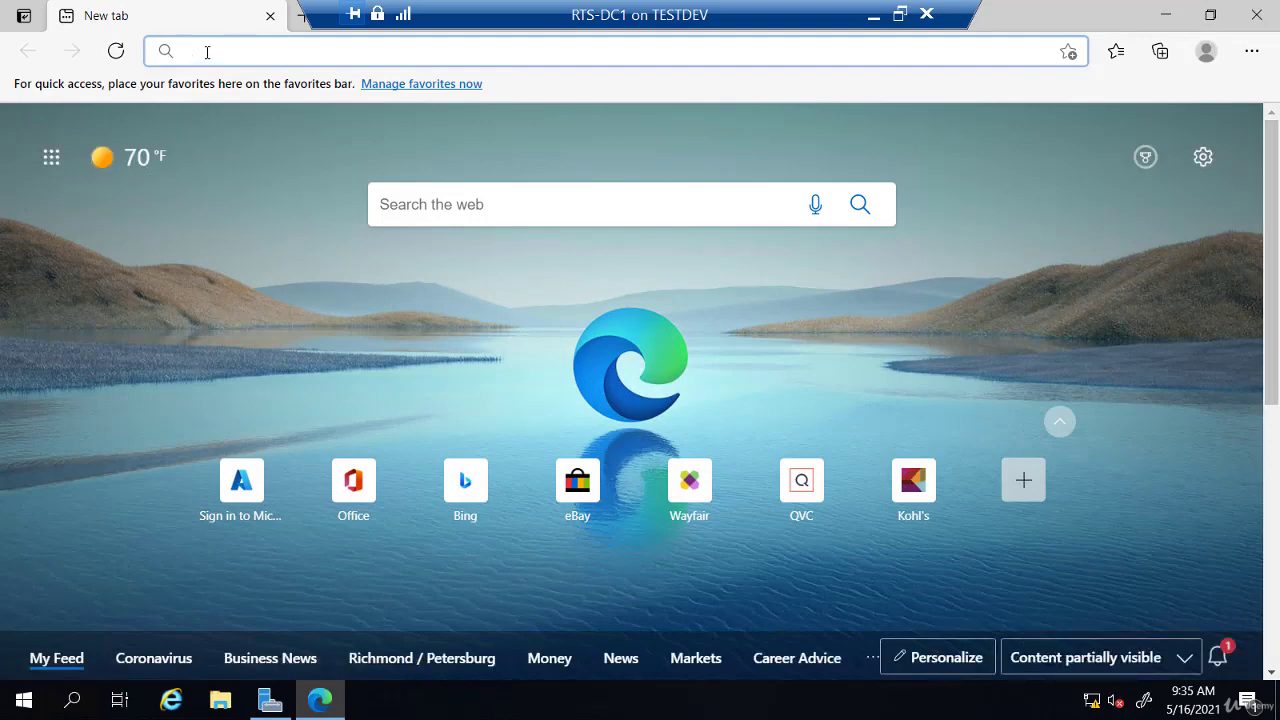
Step: Search Bing for 'edge' and scroll through the results
text(edge)
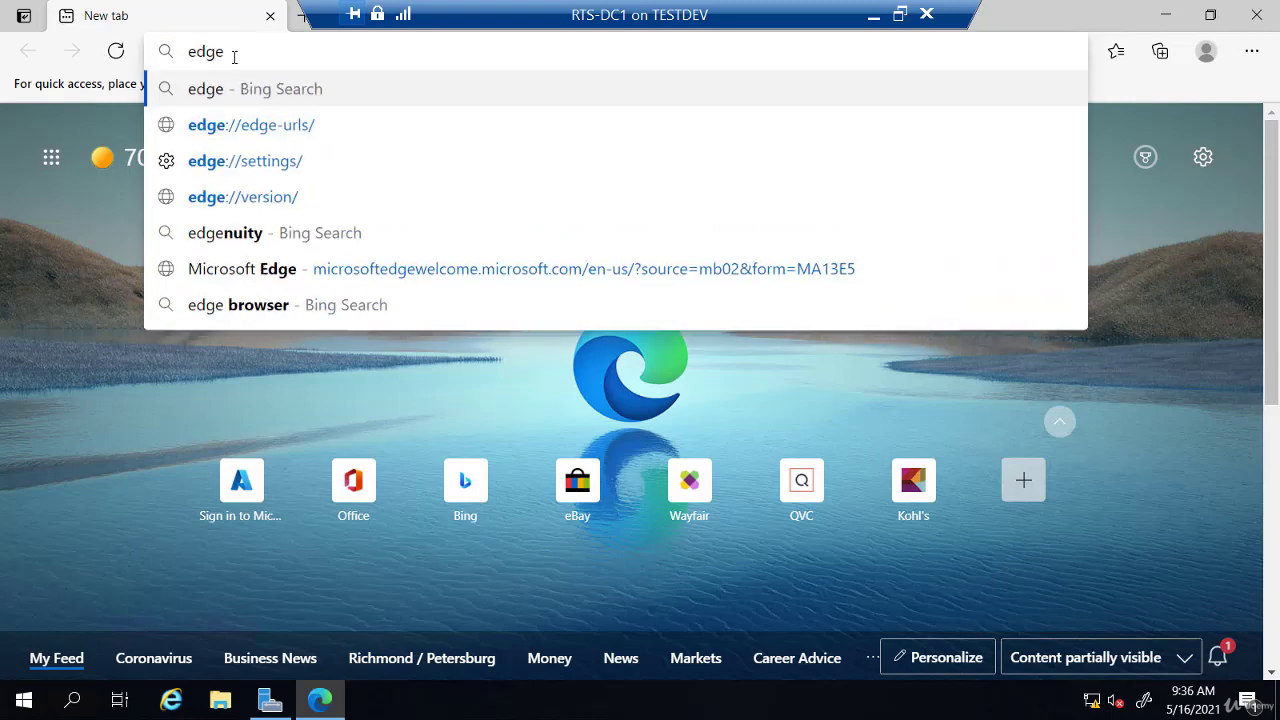
key(Return)
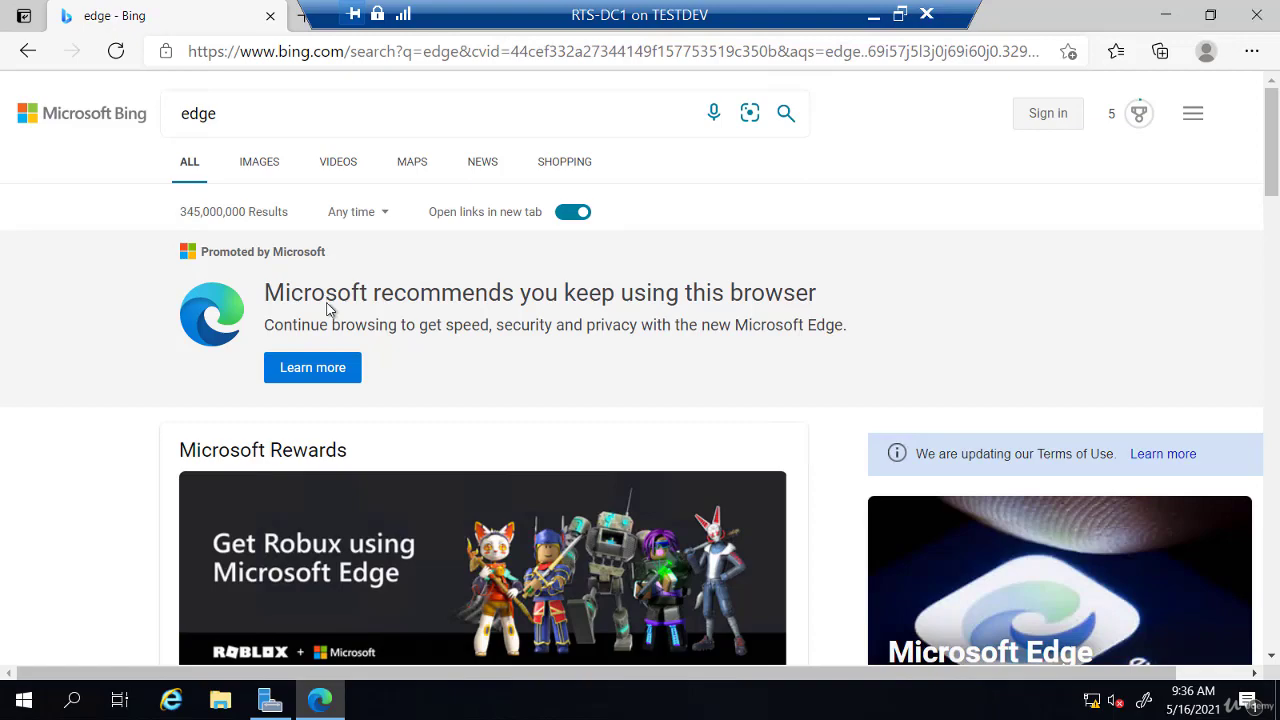
scroll(330, 305, down, 5)
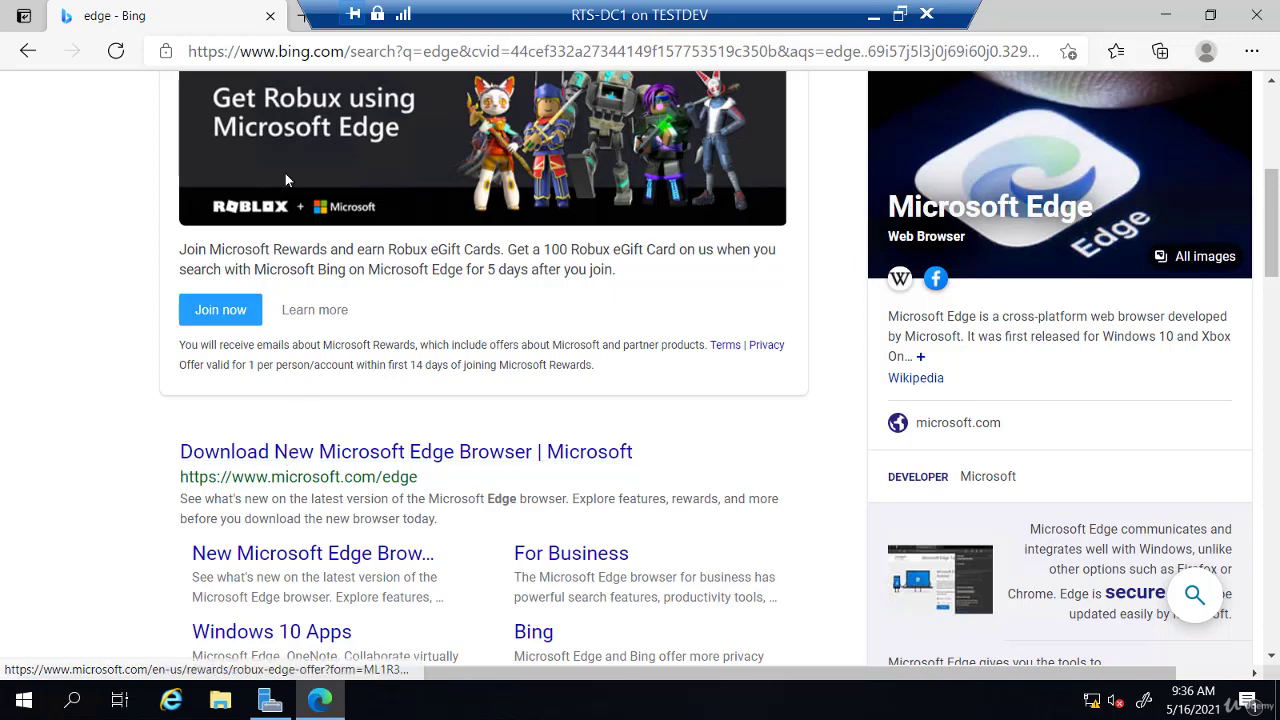
Step: Go to portal.azure.com and sign in with the saved account
click(283, 52)
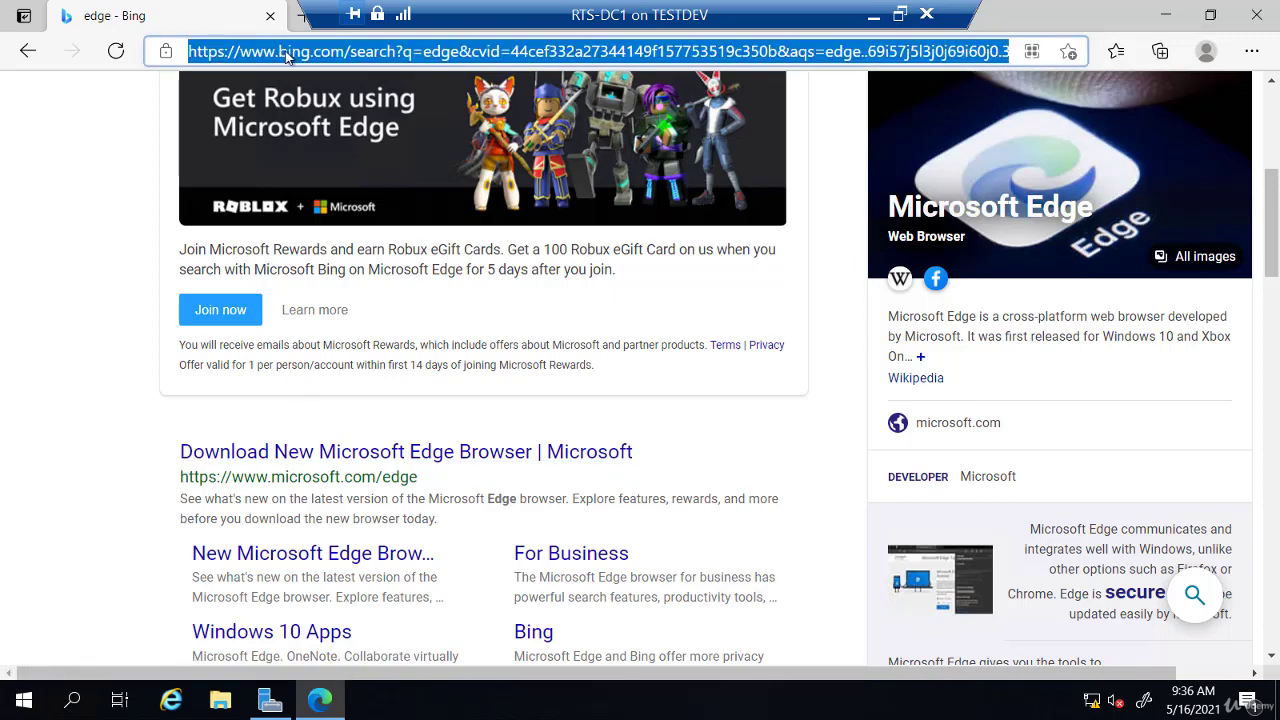
text(portal.azure.com)
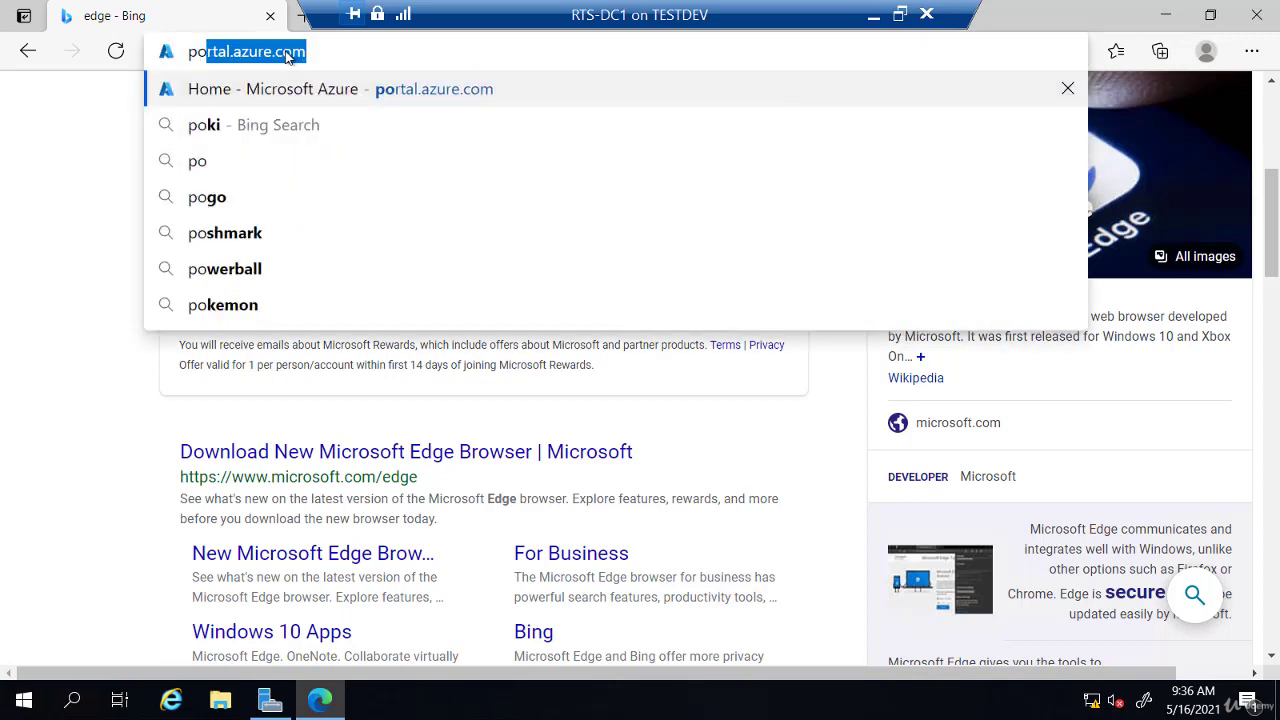
key(Return)
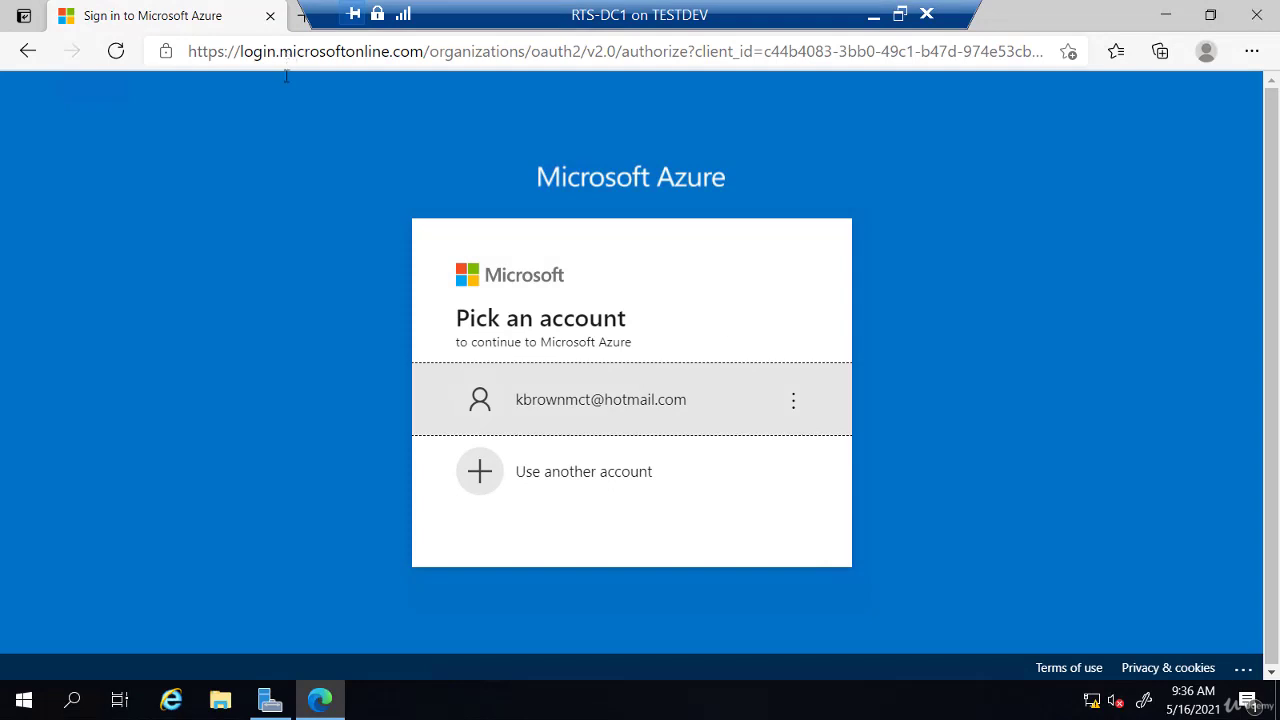
click(578, 408)
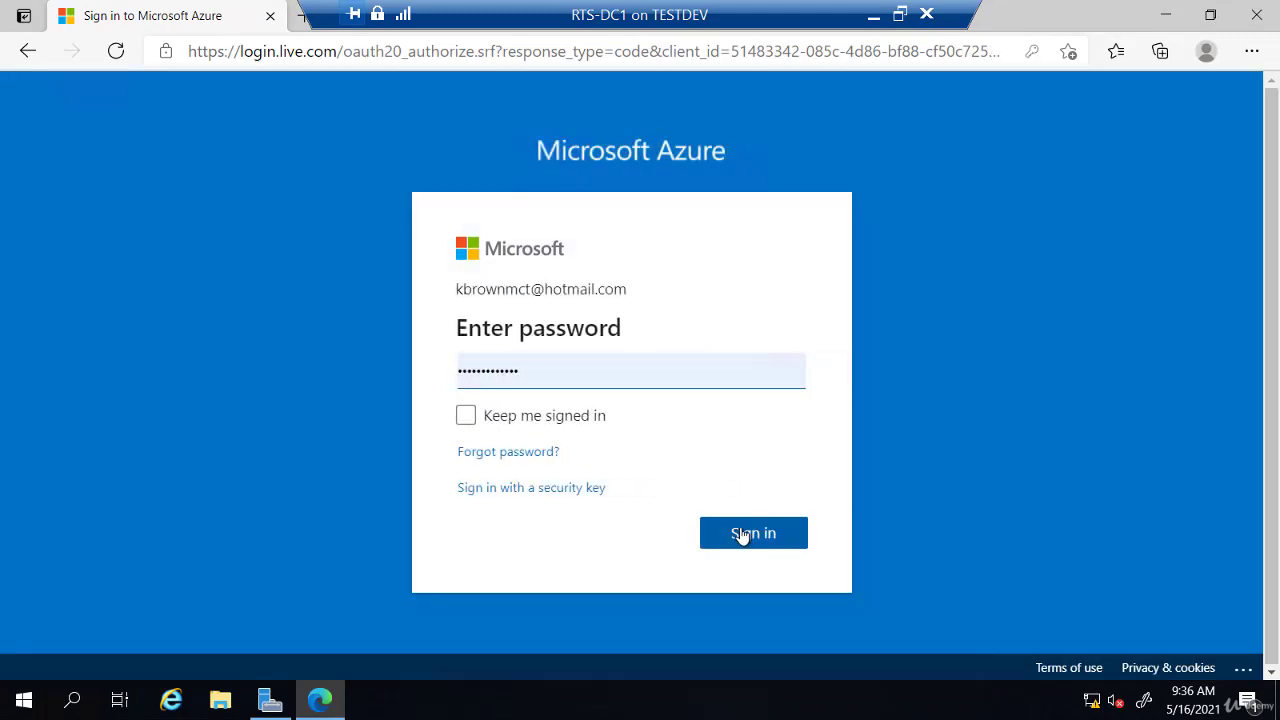
click(745, 533)
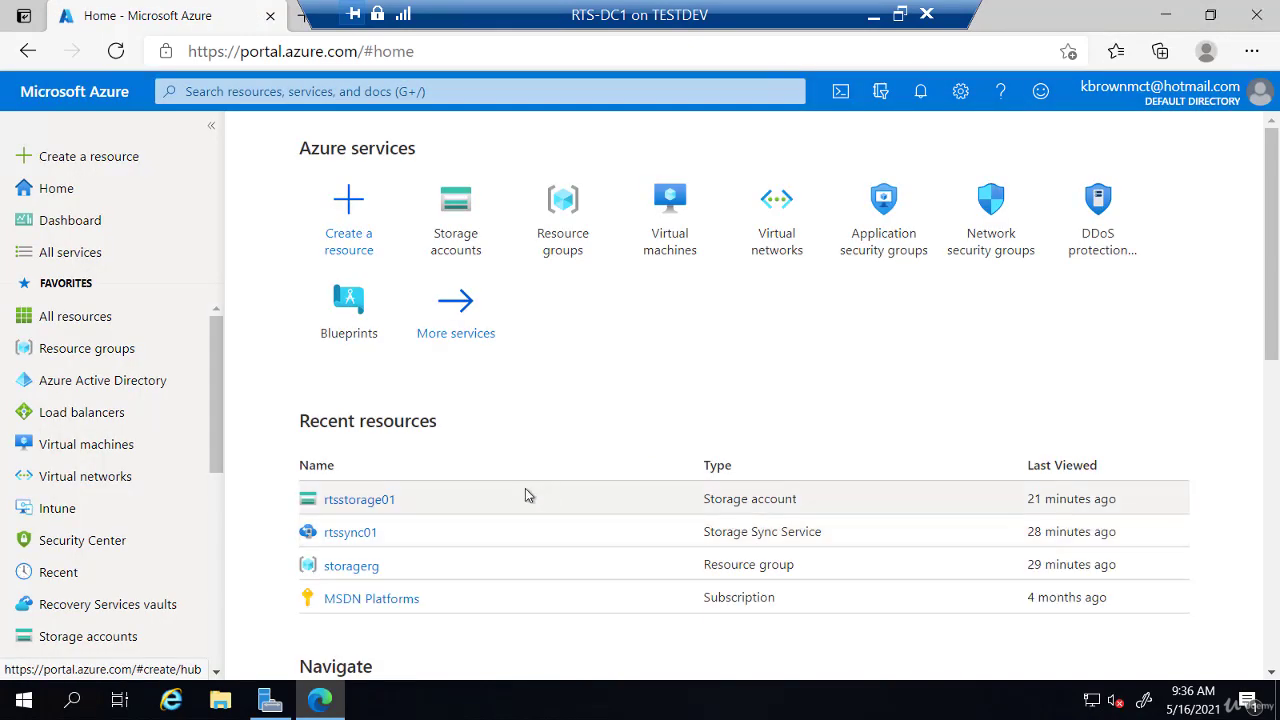
Step: Go to Azure Active Directory > Users and start a new user
click(98, 385)
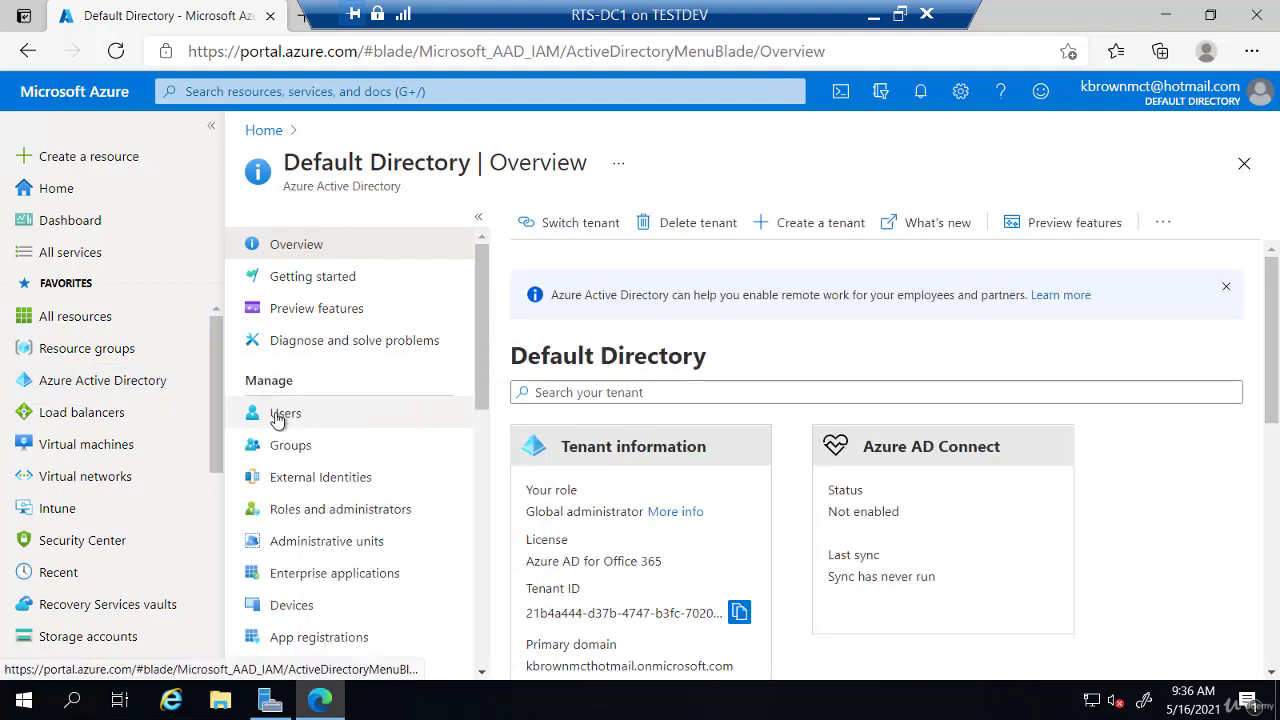
click(277, 419)
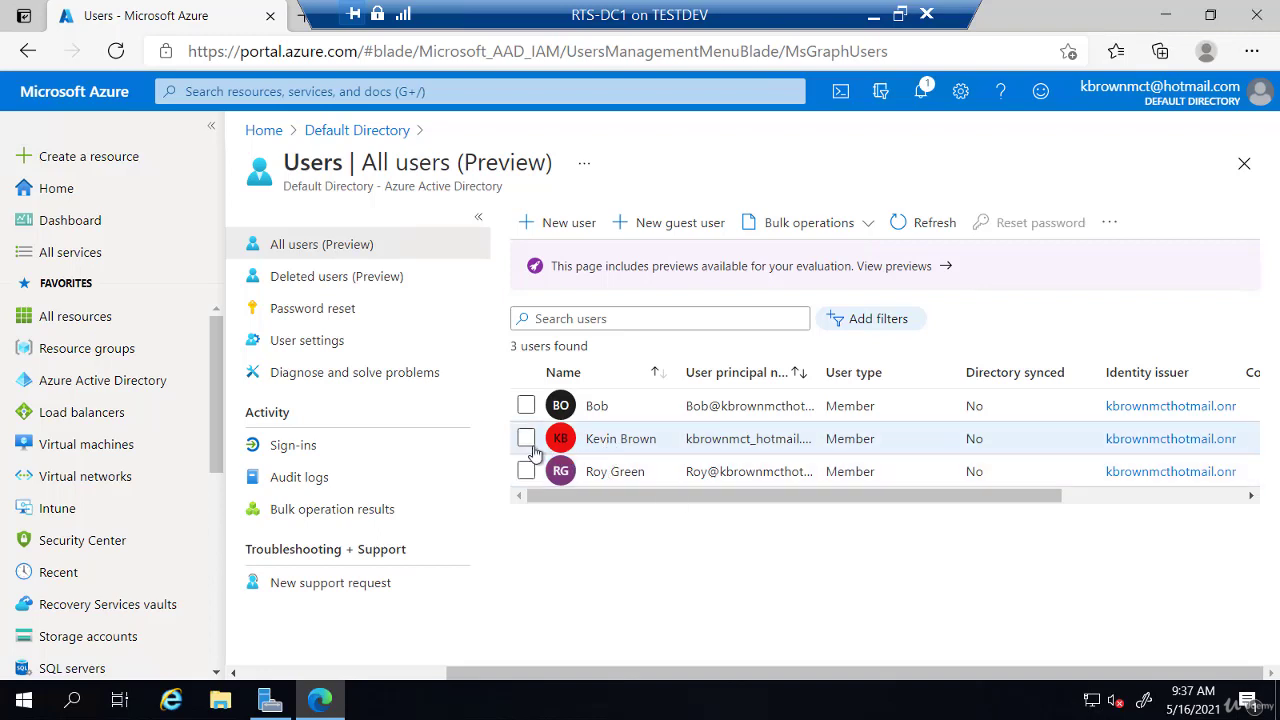
click(575, 224)
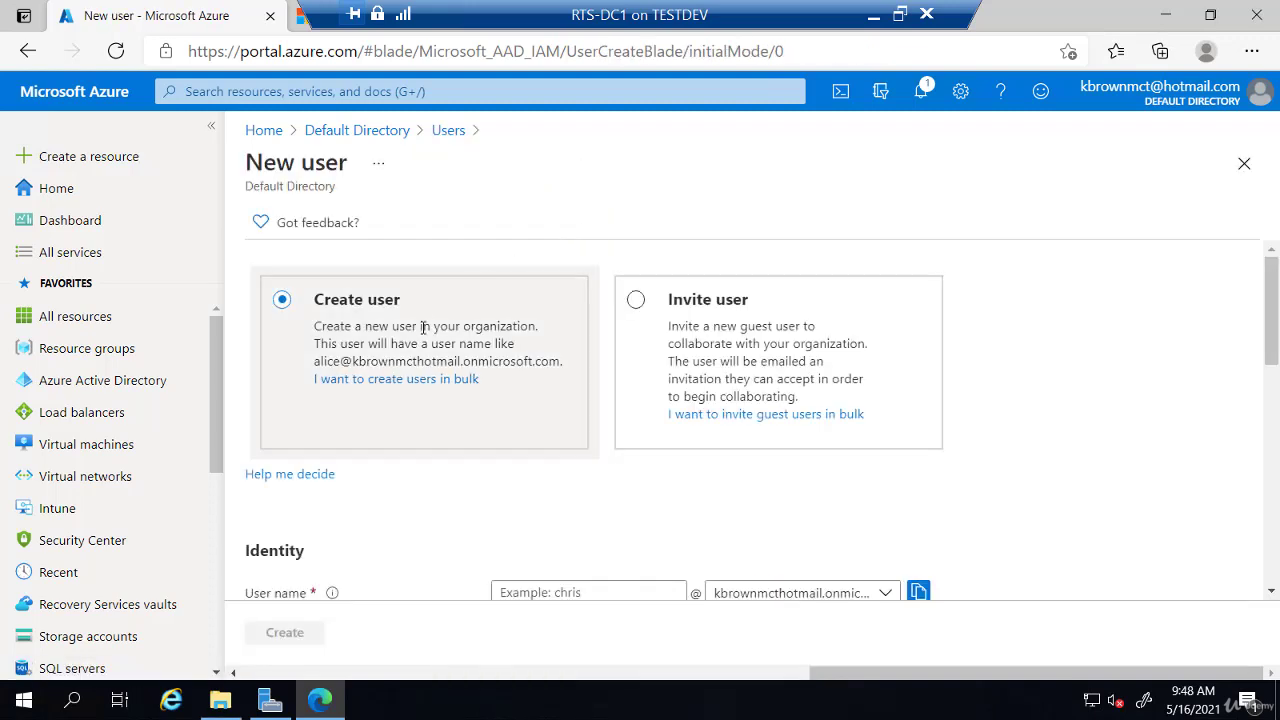
Step: Enter the new admin's user name, display name, first name and last name
scroll(390, 343, down, 2)
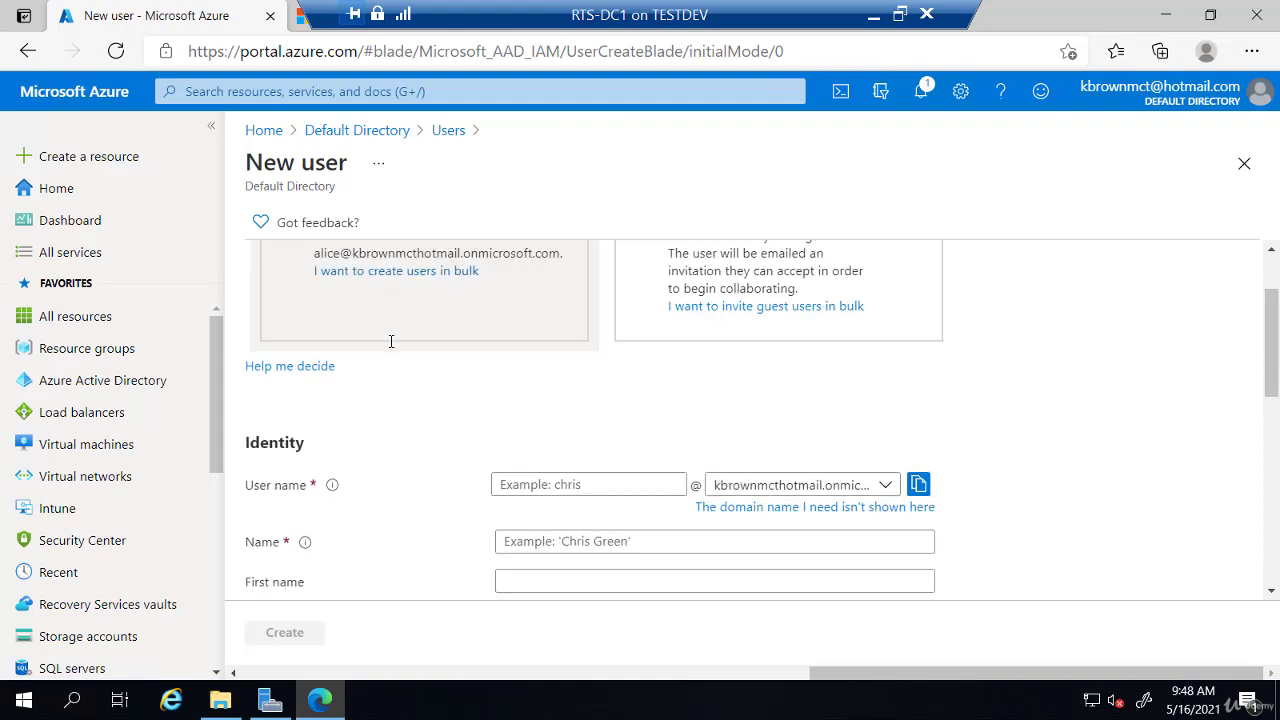
click(525, 432)
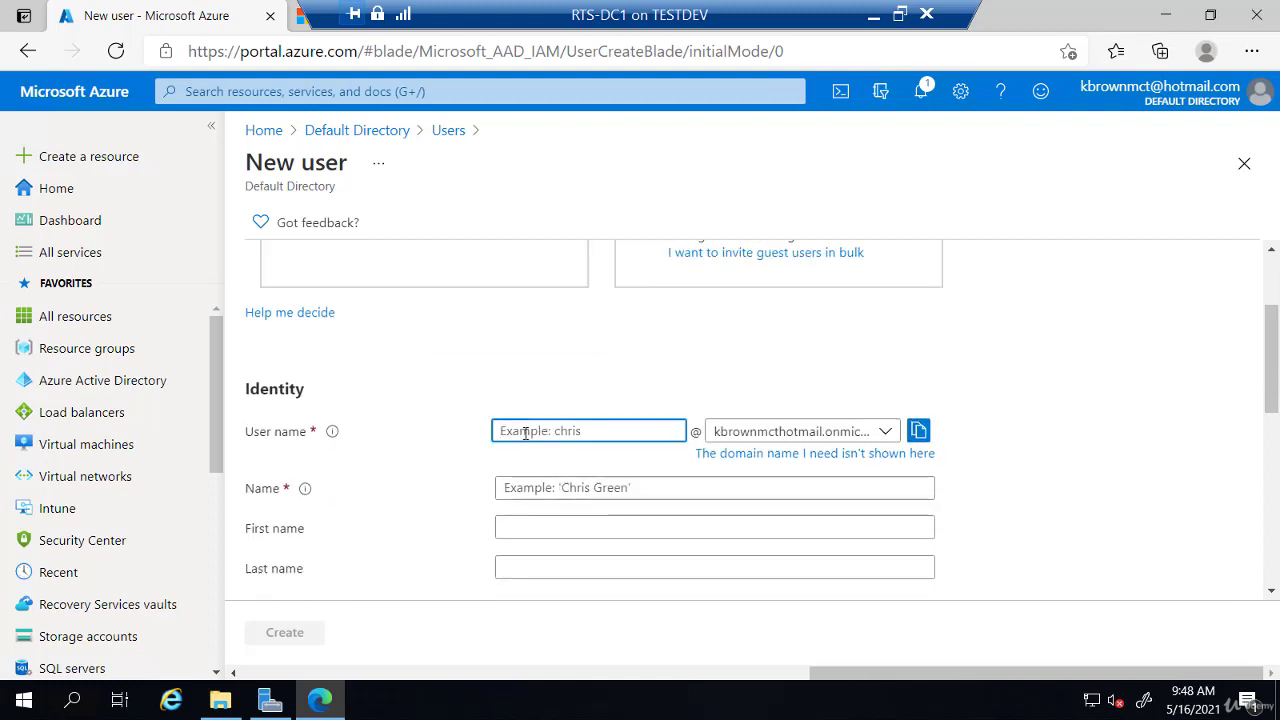
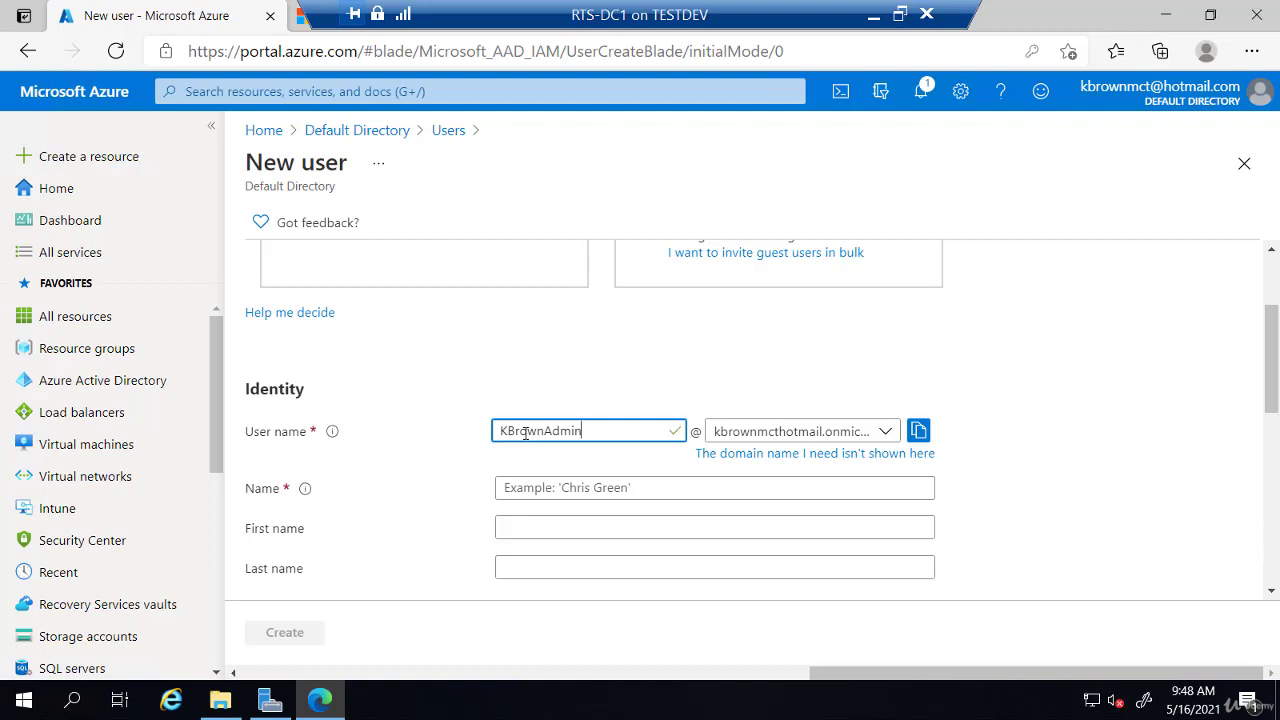
click(537, 488)
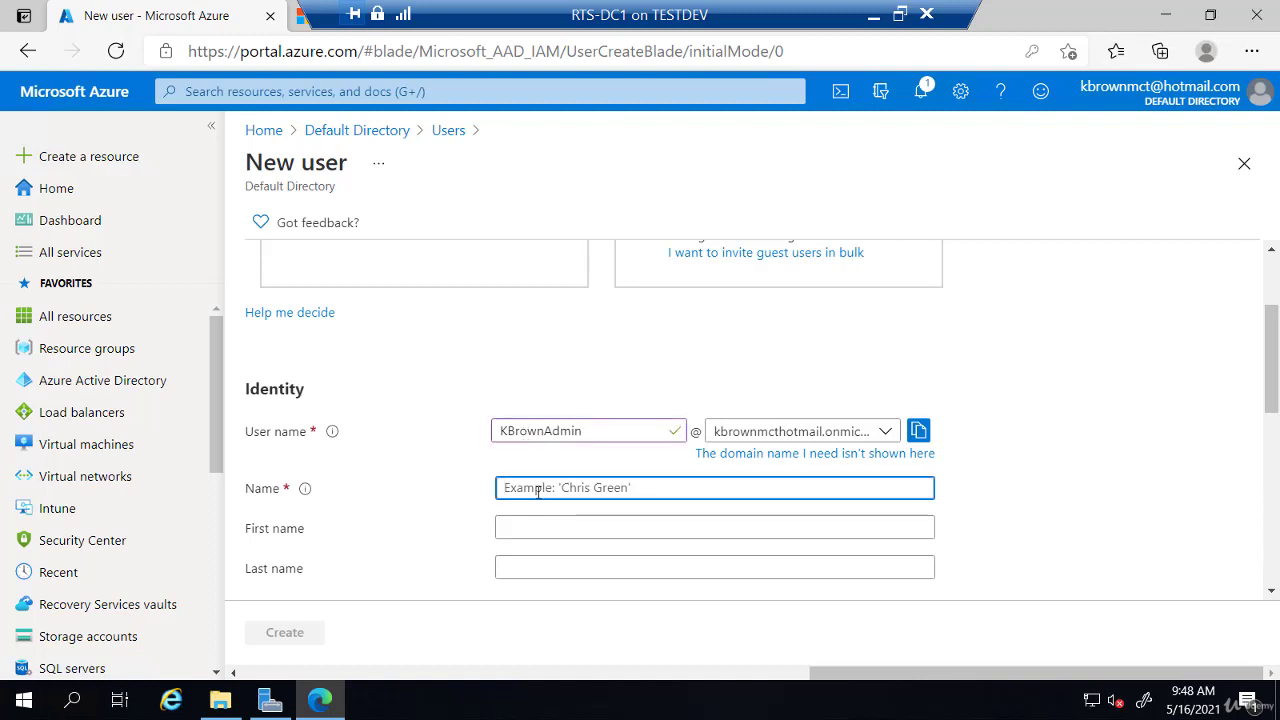
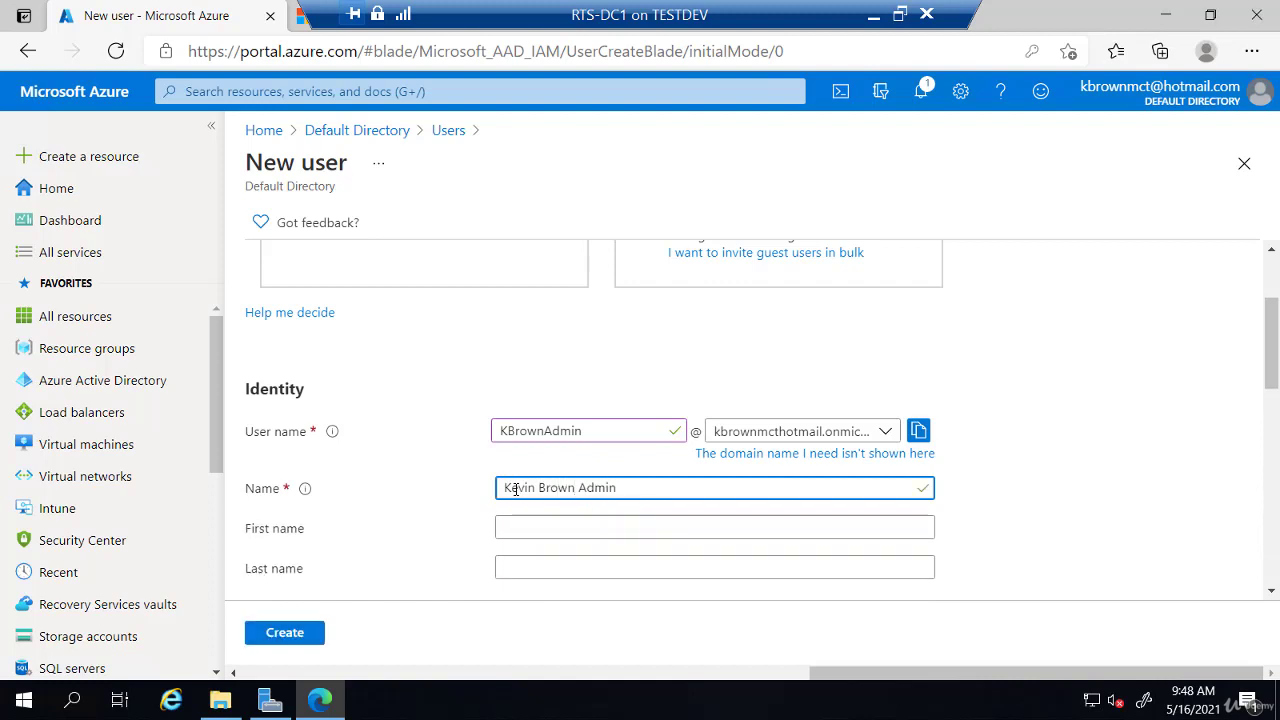
key(Tab)
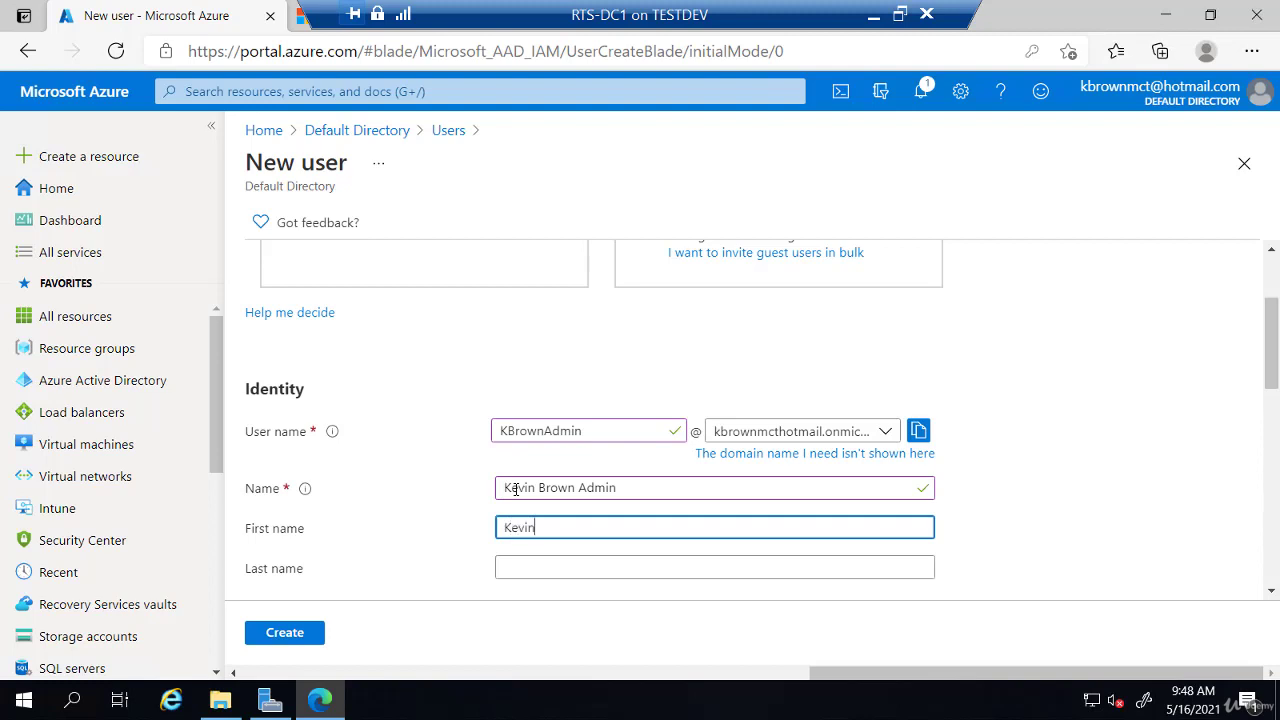
key(Tab)
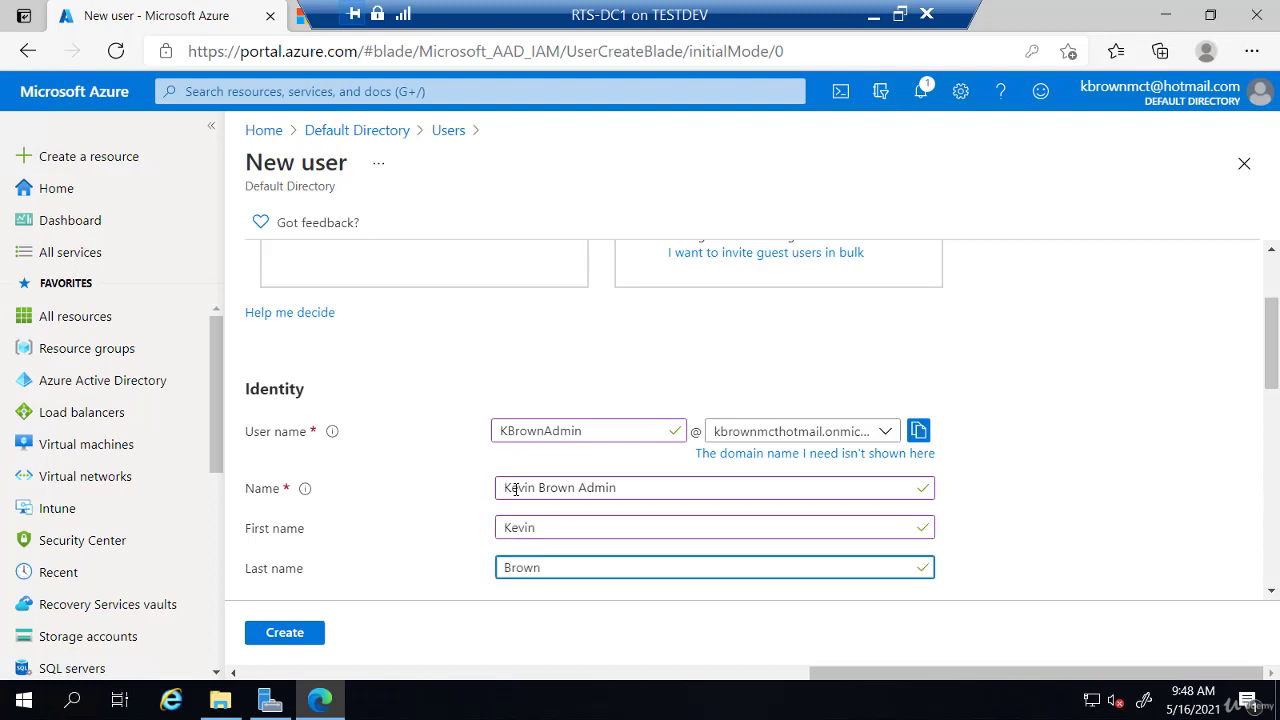
Step: Choose 'Let me create the password' and enter a custom initial password
scroll(472, 493, down, 2)
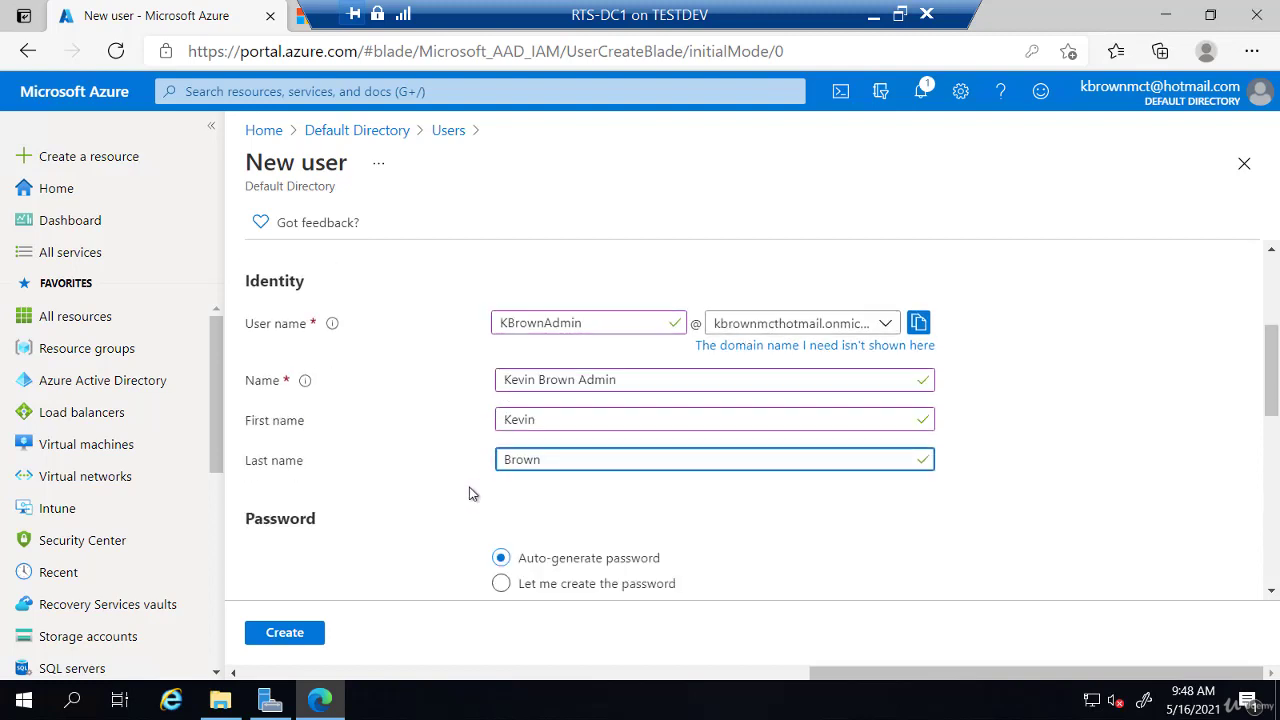
click(503, 530)
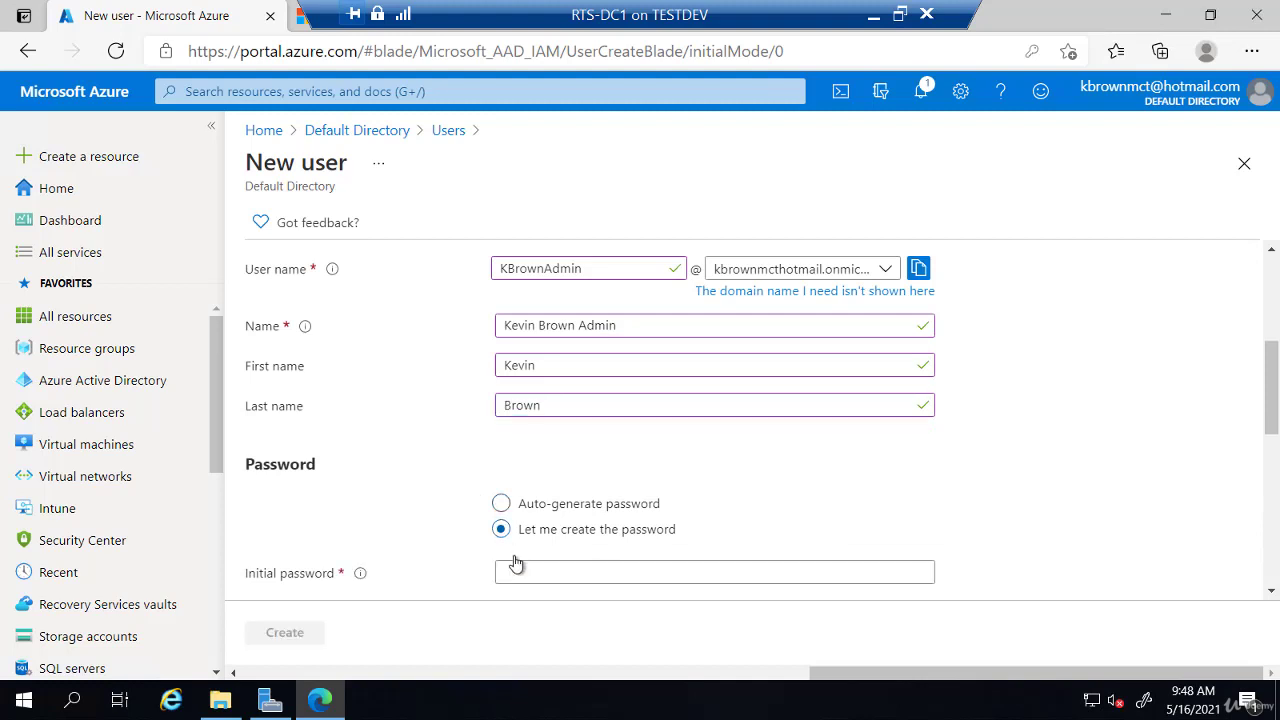
click(518, 572)
text(Pa)
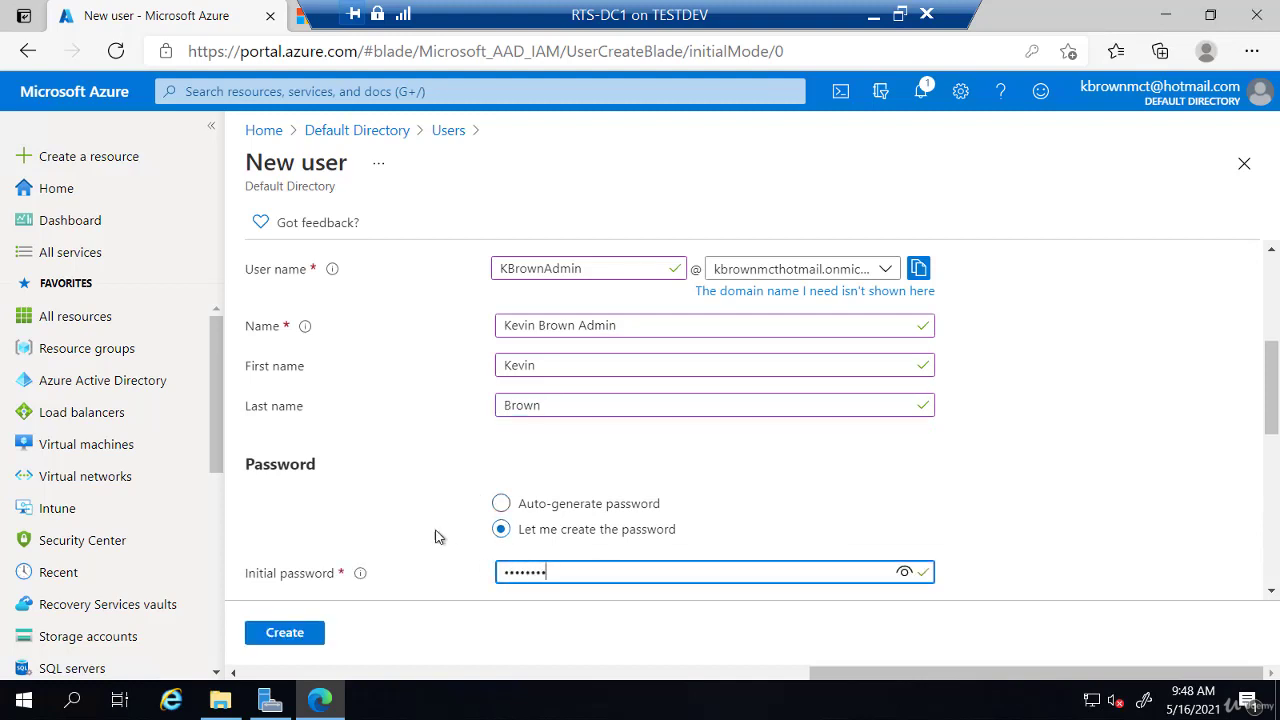
scroll(408, 506, down, 1)
scroll(406, 502, down, 2)
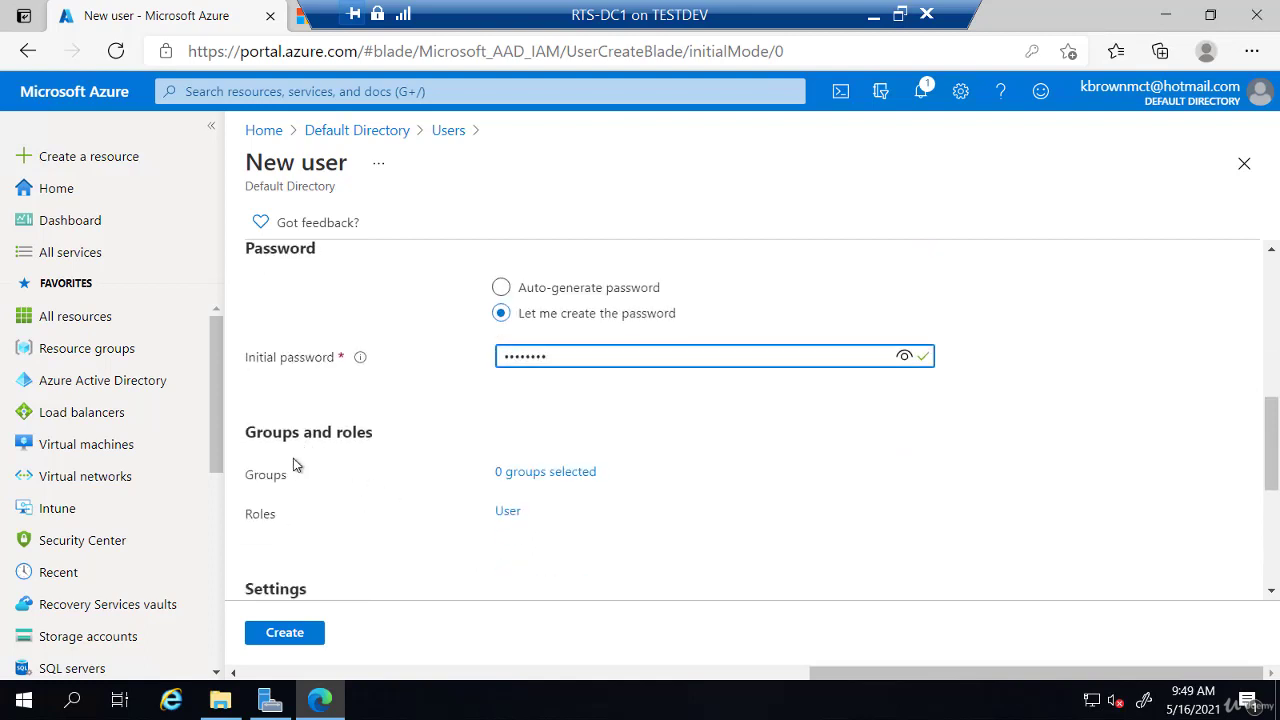
Step: Tick Global administrator in Directory roles and confirm it for the new user
click(508, 513)
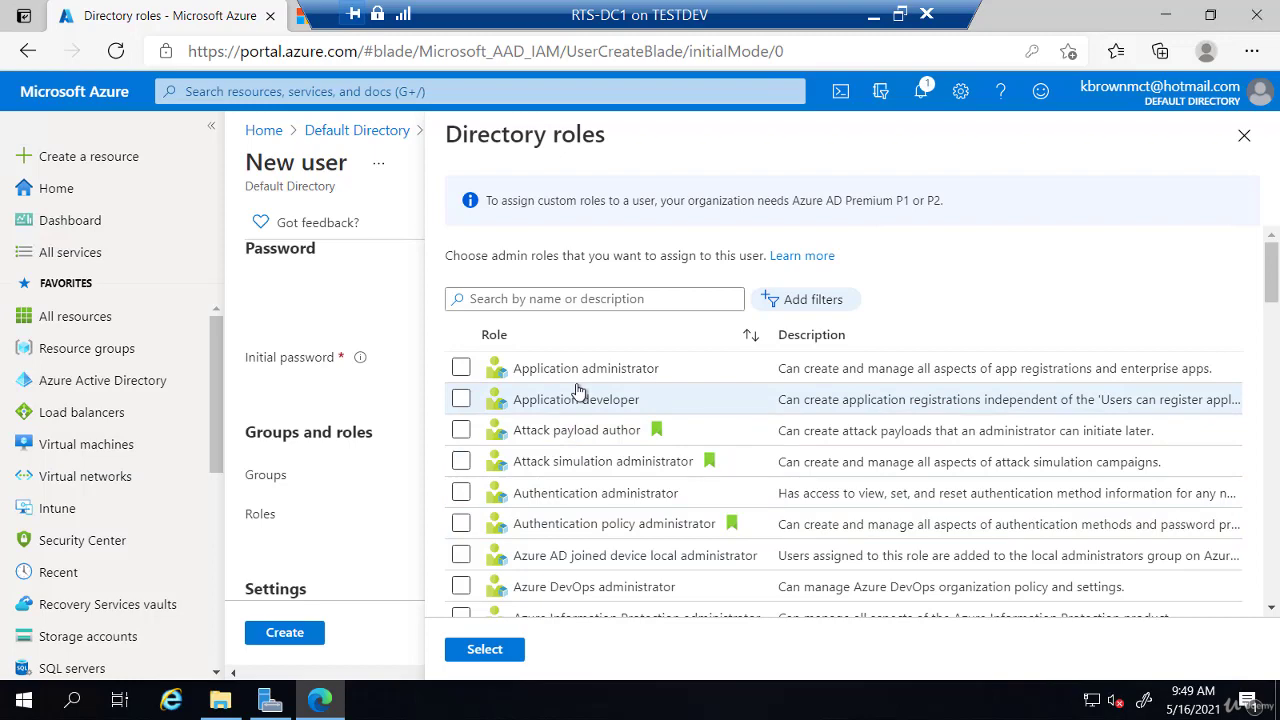
scroll(578, 390, down, 2)
scroll(578, 392, down, 1)
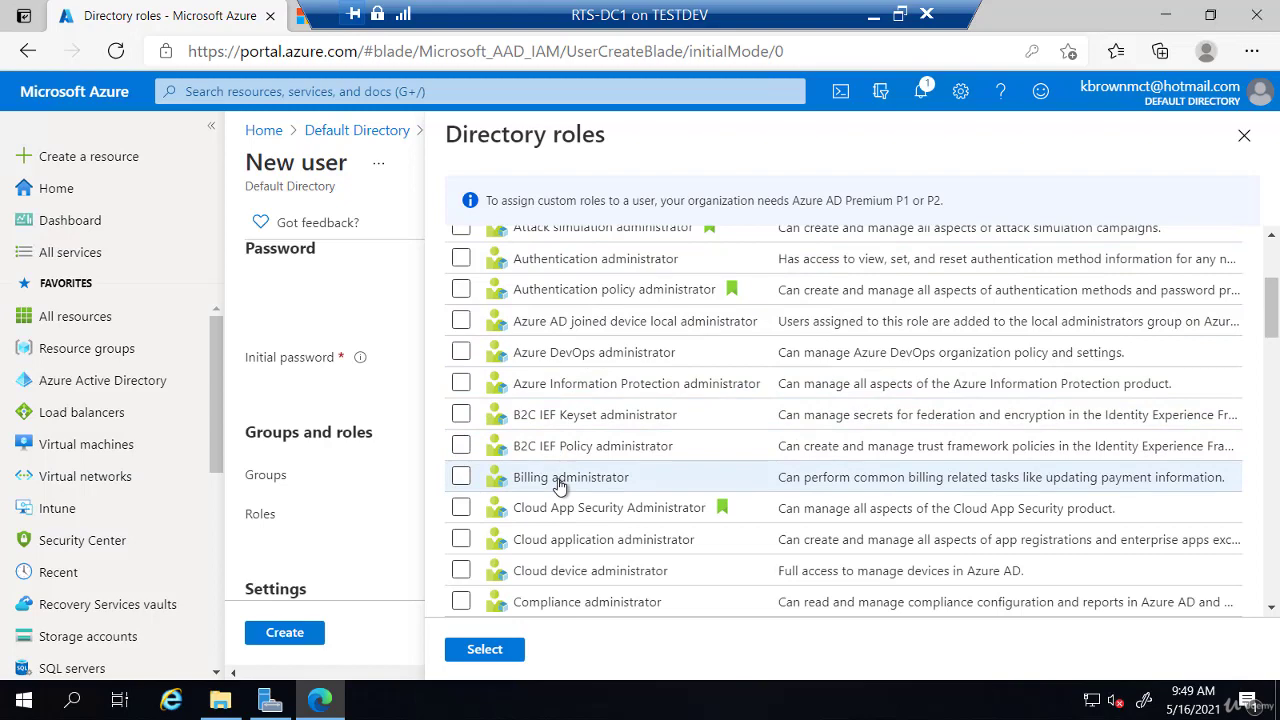
scroll(560, 485, down, 2)
scroll(560, 487, down, 4)
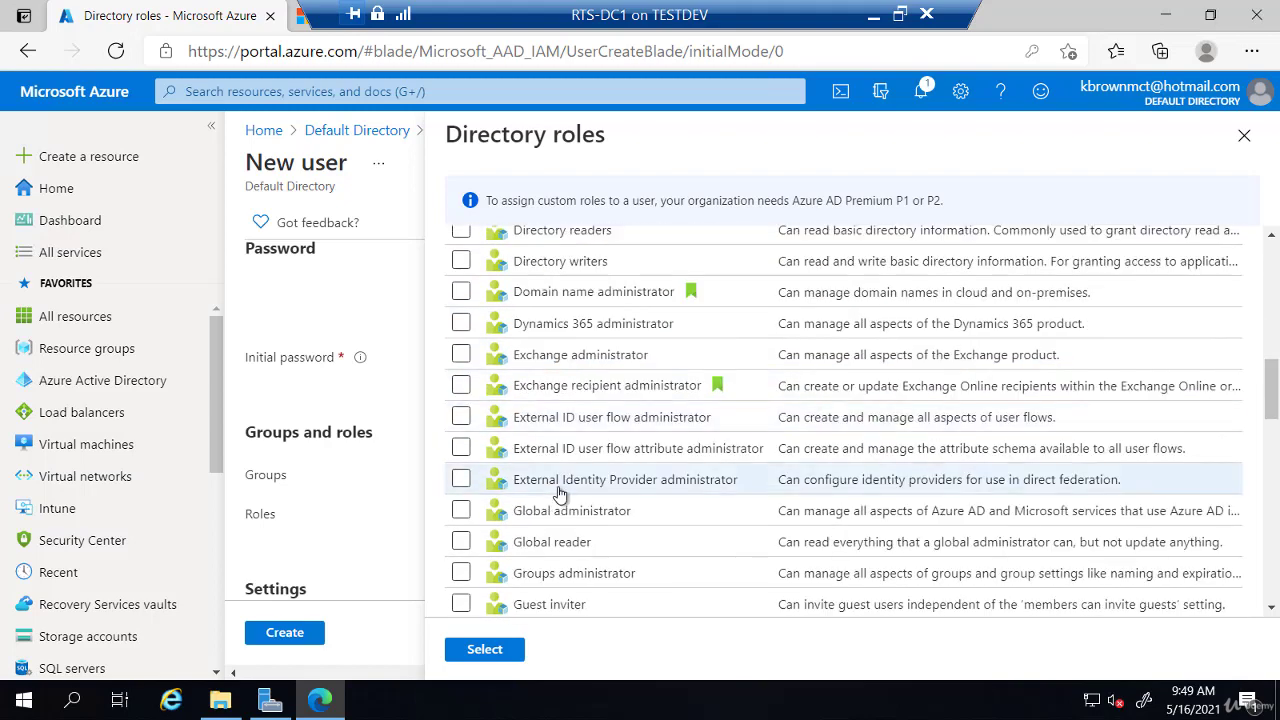
click(460, 512)
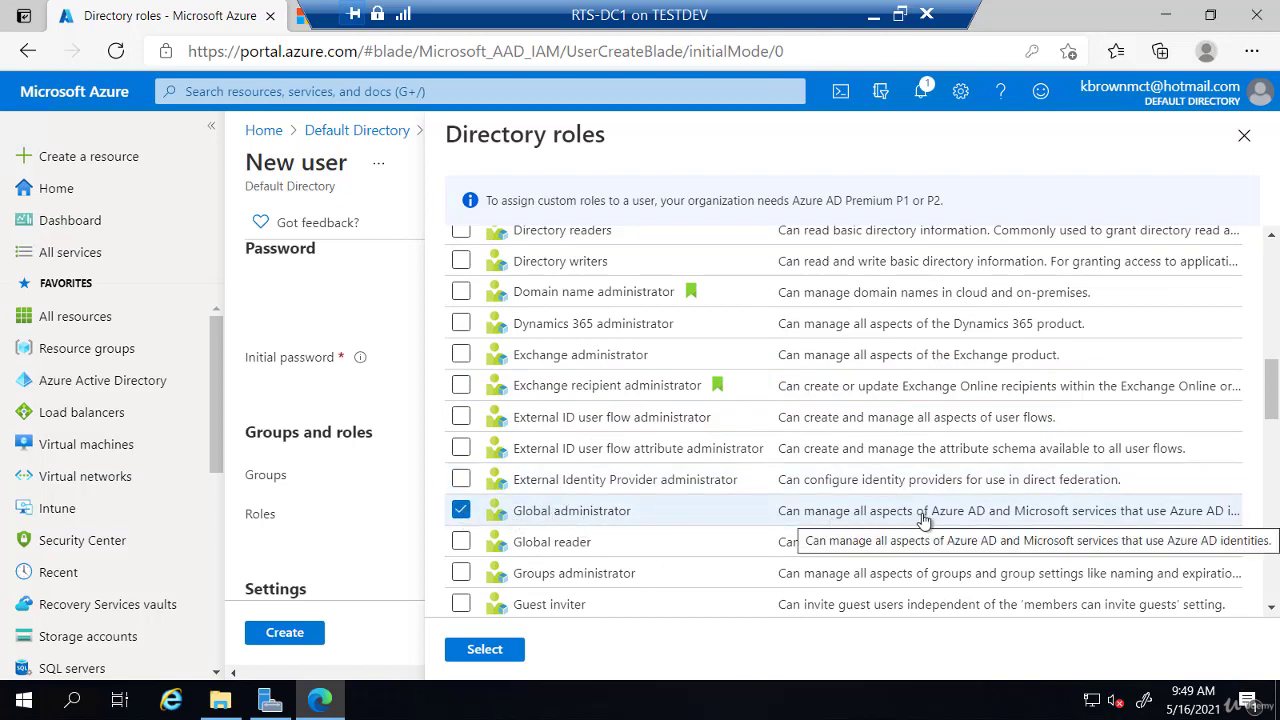
scroll(590, 450, down, 3)
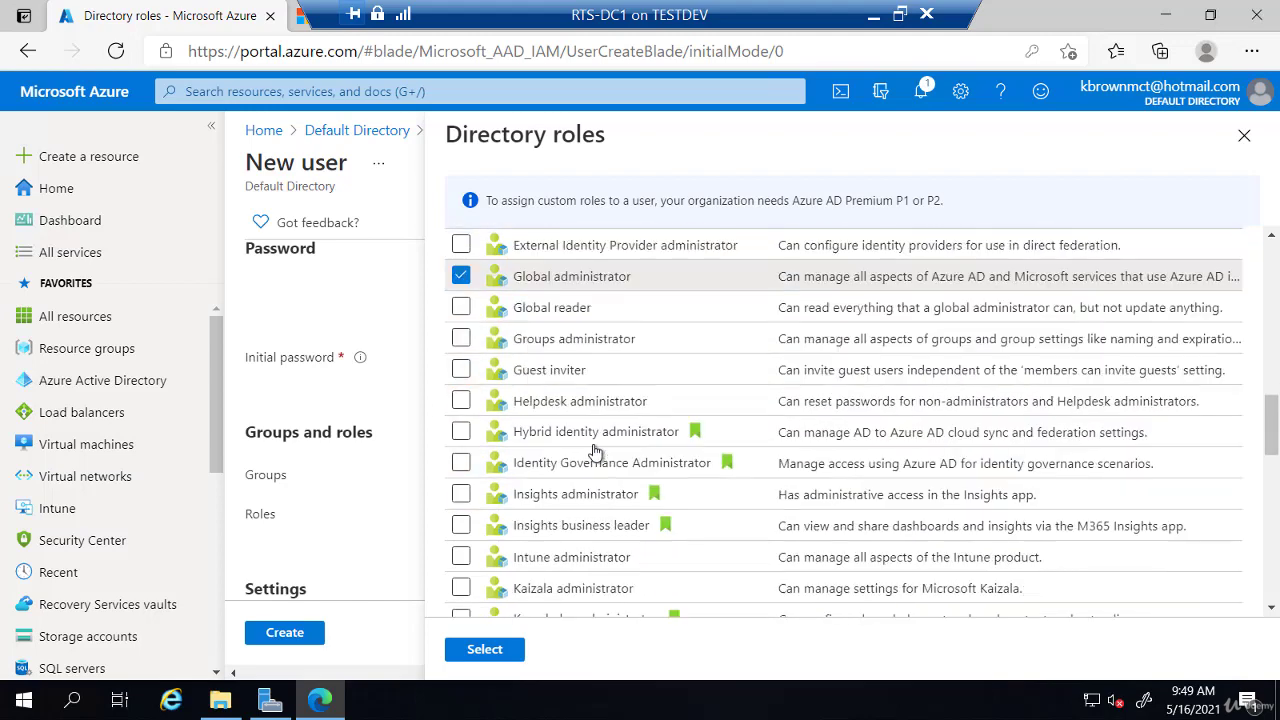
scroll(598, 455, down, 3)
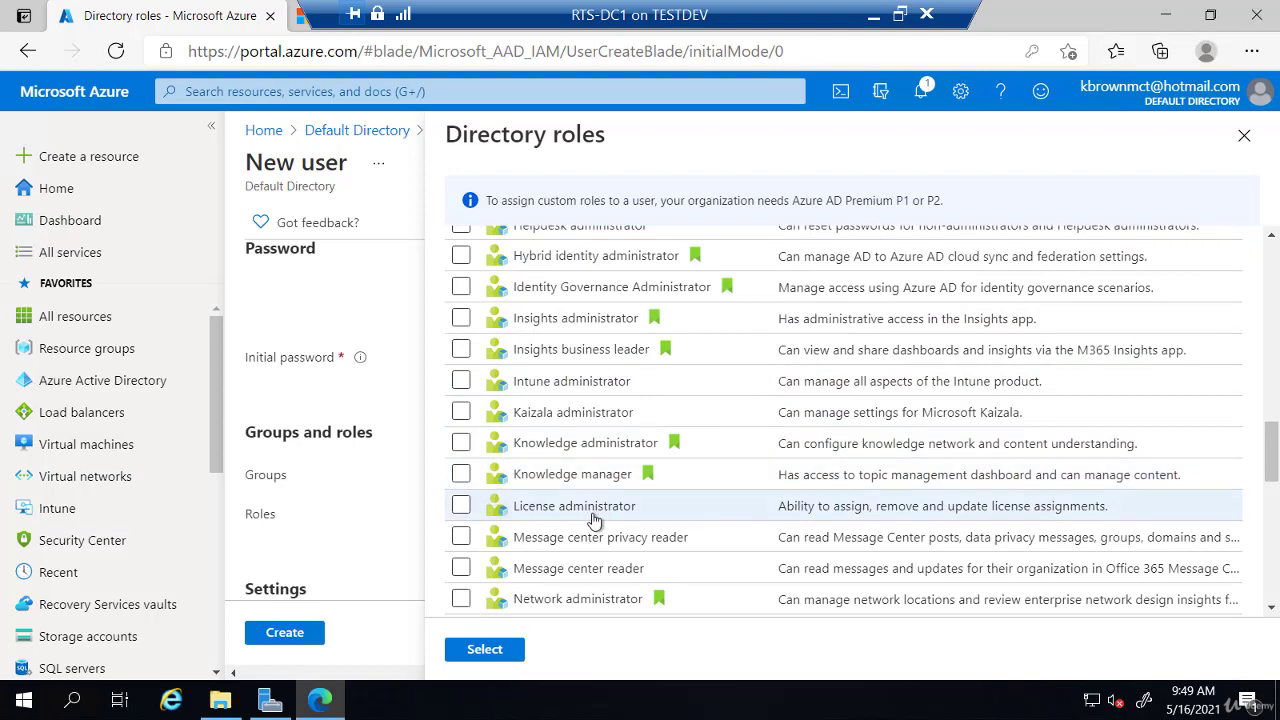
scroll(594, 520, down, 5)
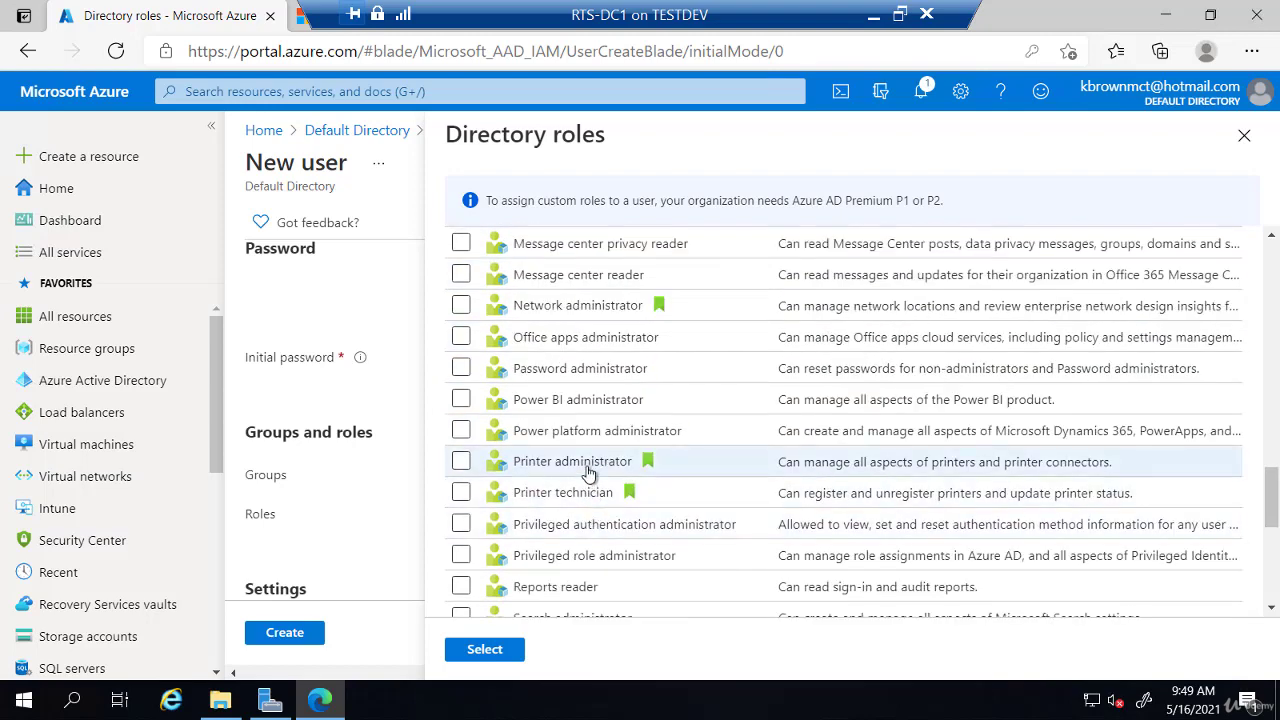
scroll(589, 473, down, 7)
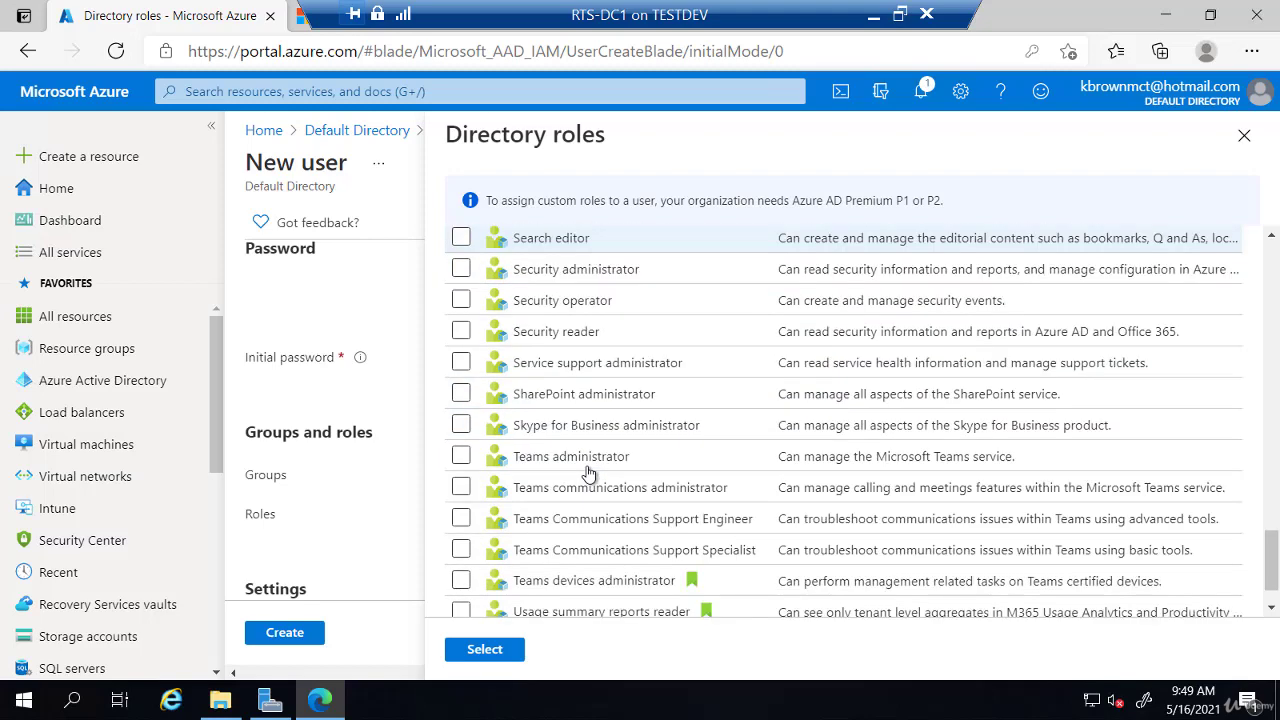
scroll(588, 473, down, 1)
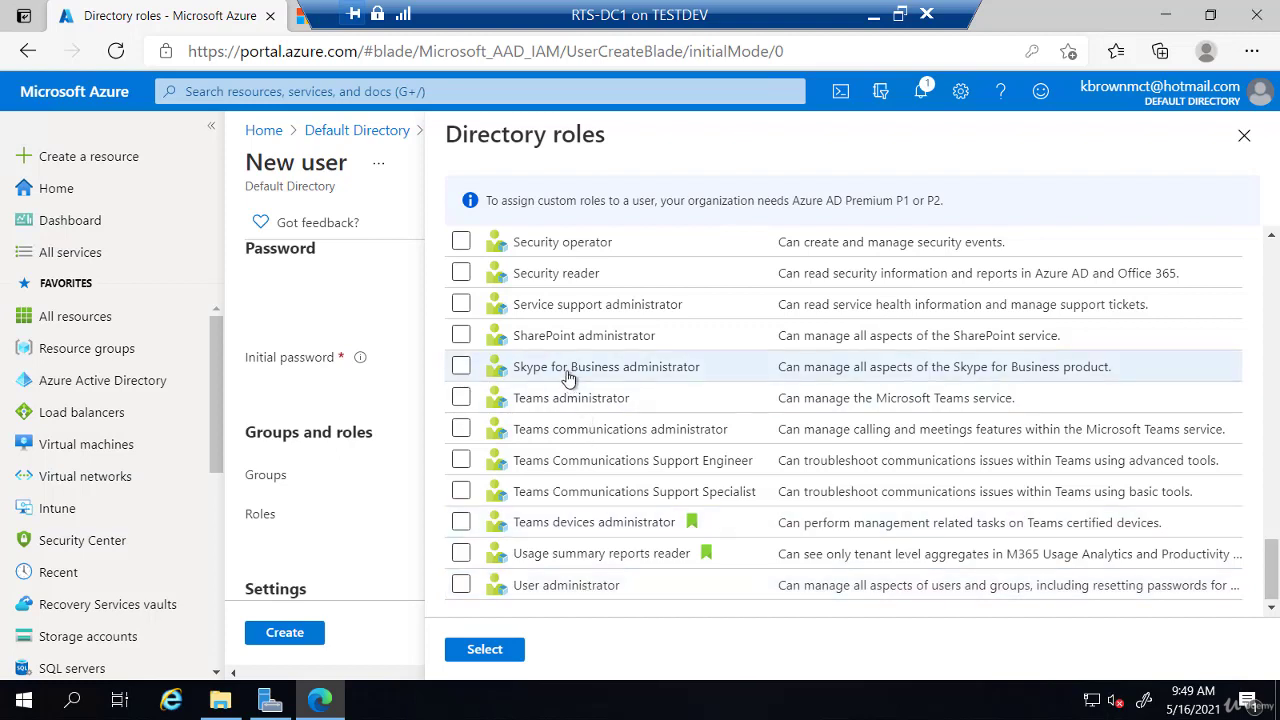
click(485, 650)
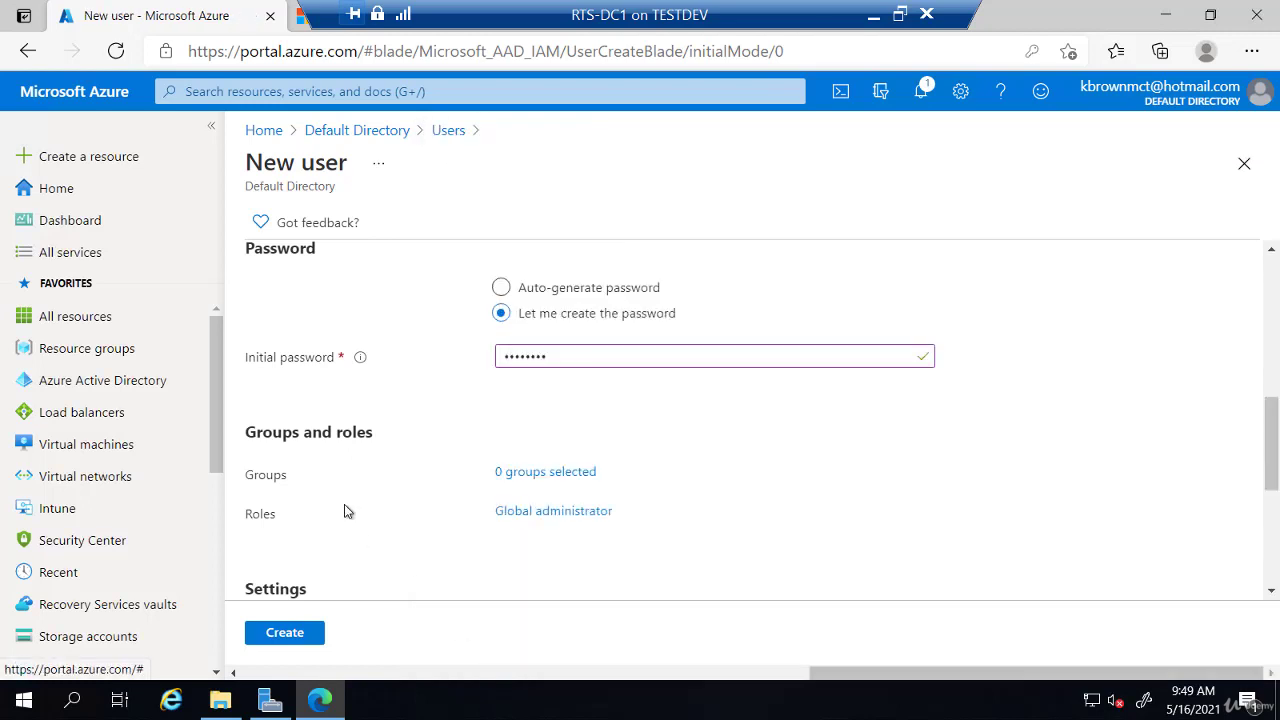
Step: Create the user, dismiss Edge's save-password prompt, and open the new user's profile
click(286, 636)
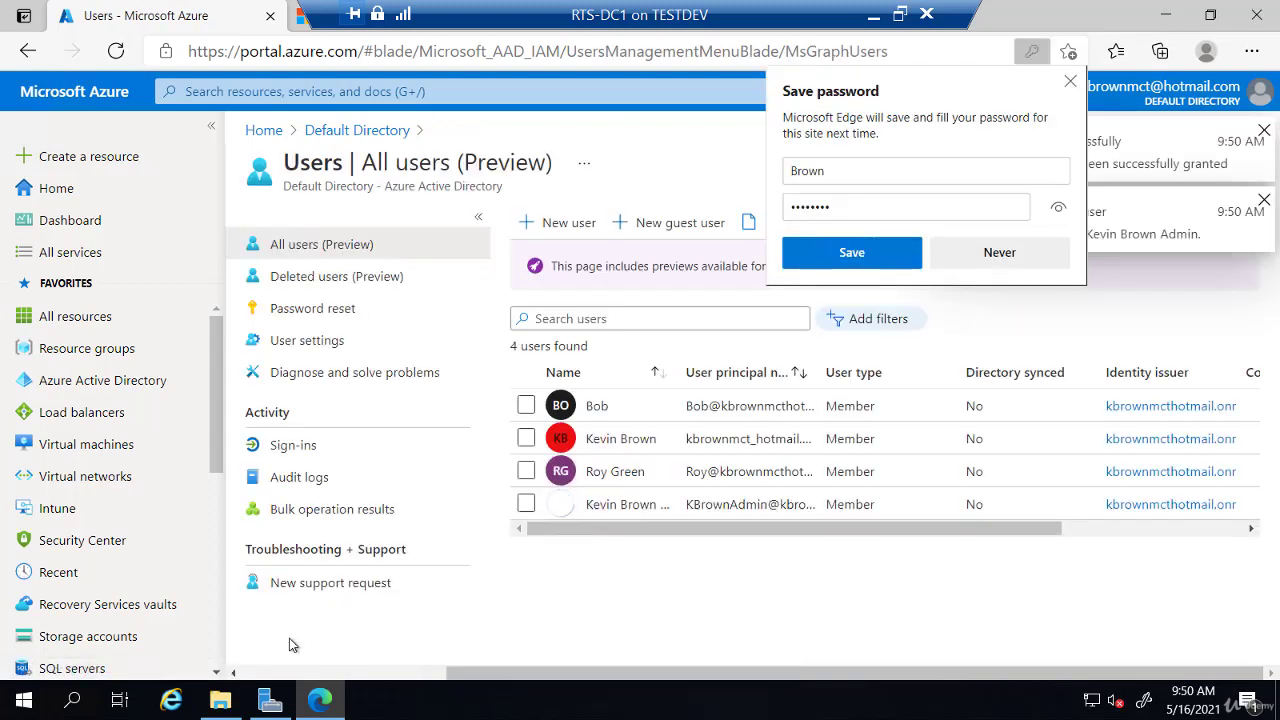
click(1069, 82)
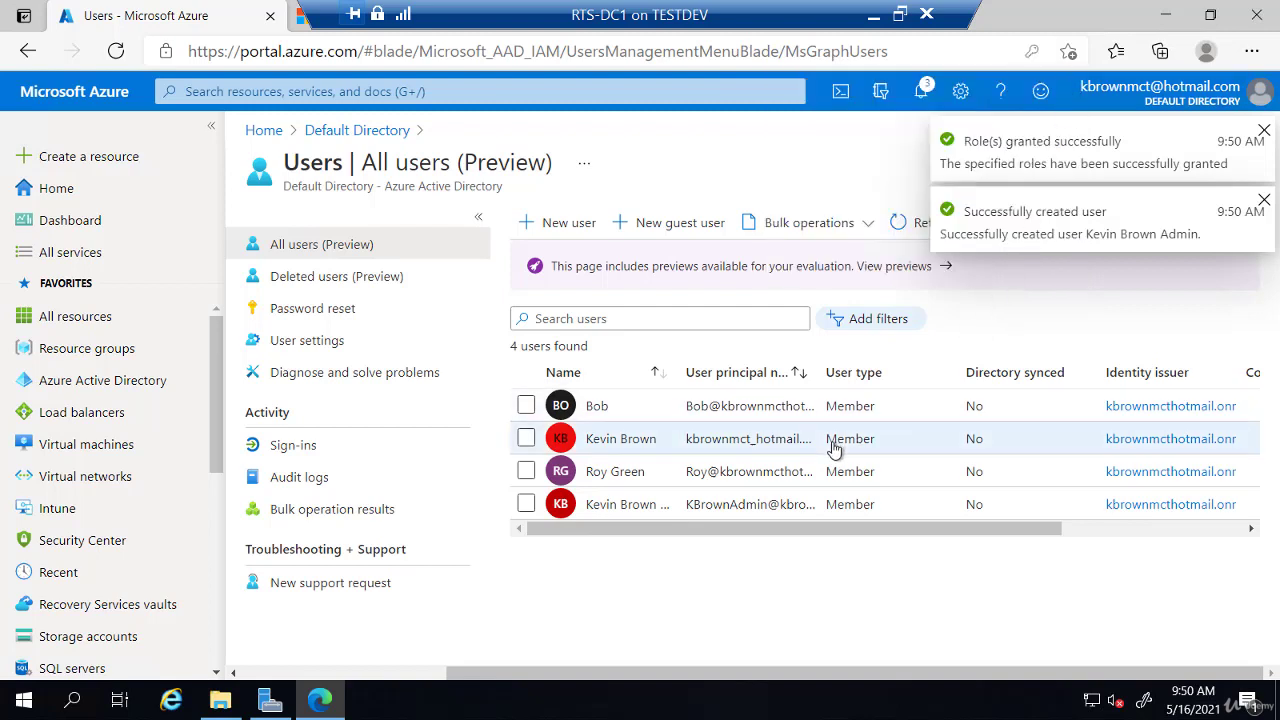
click(722, 510)
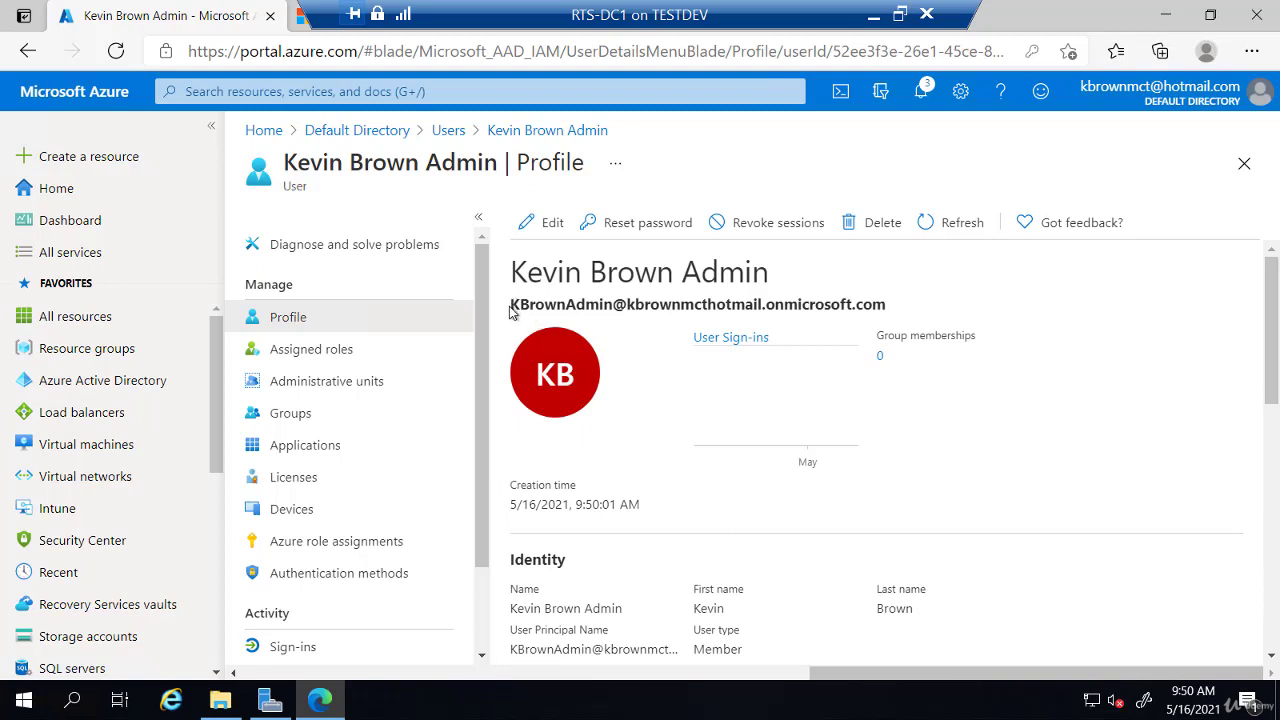
Step: Copy the new admin's full sign-in name (UPN) from the profile page
drag(512, 305, 890, 302)
right_click(874, 305)
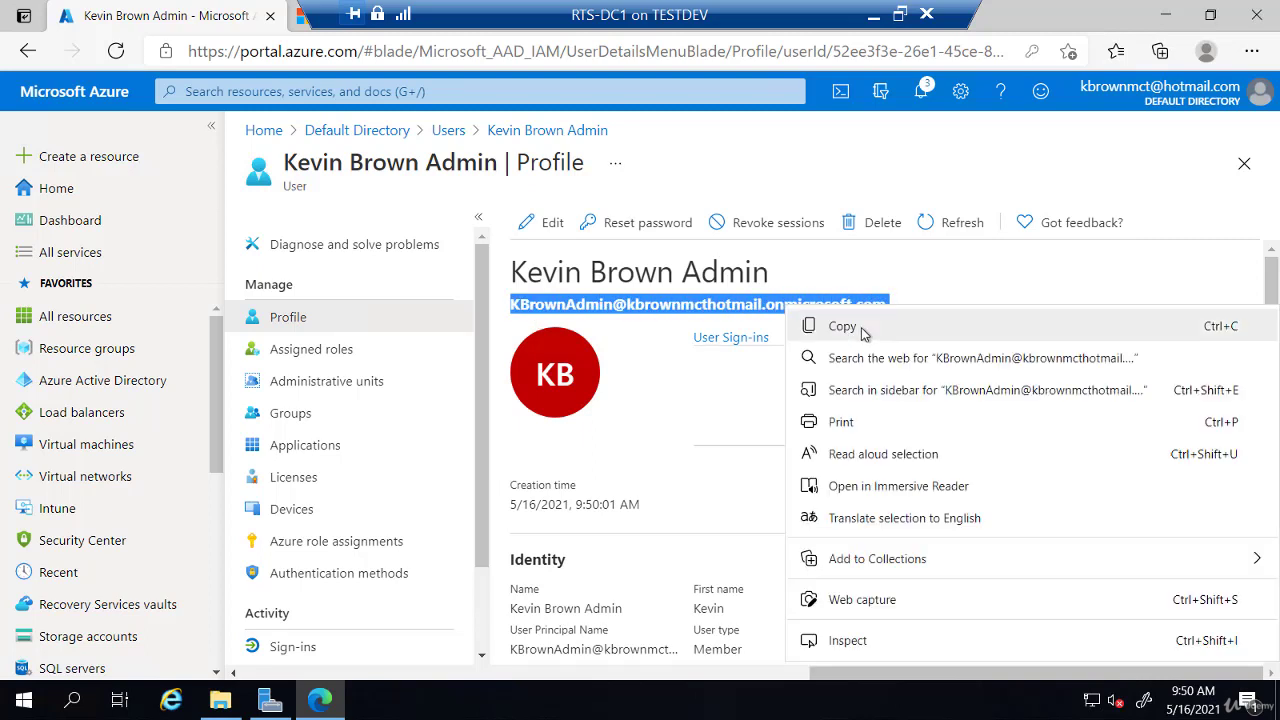
click(860, 328)
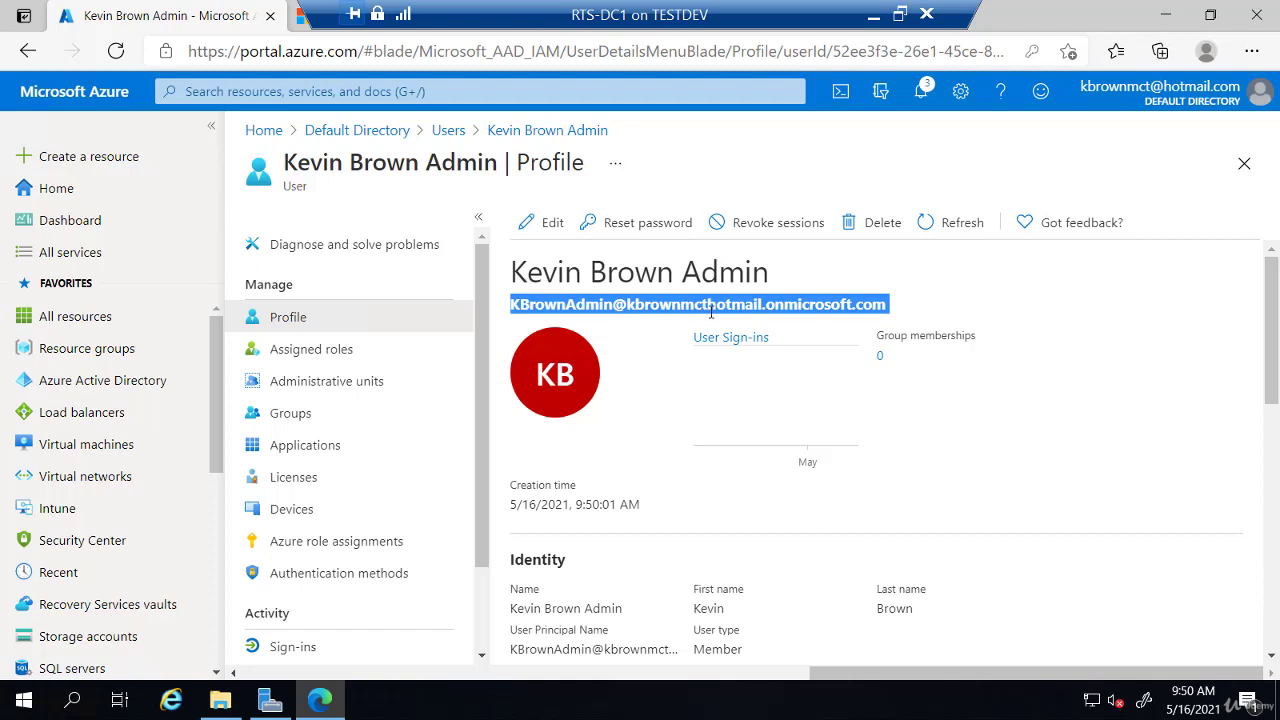
click(711, 312)
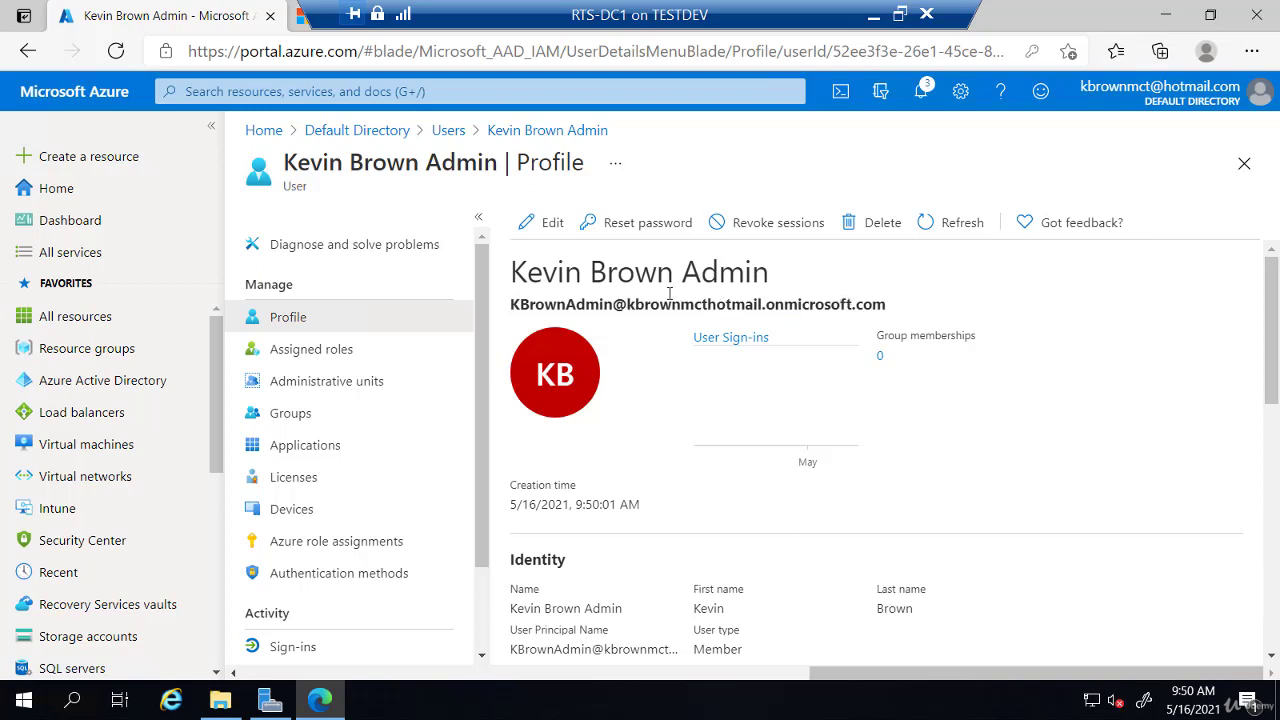
drag(659, 301, 763, 304)
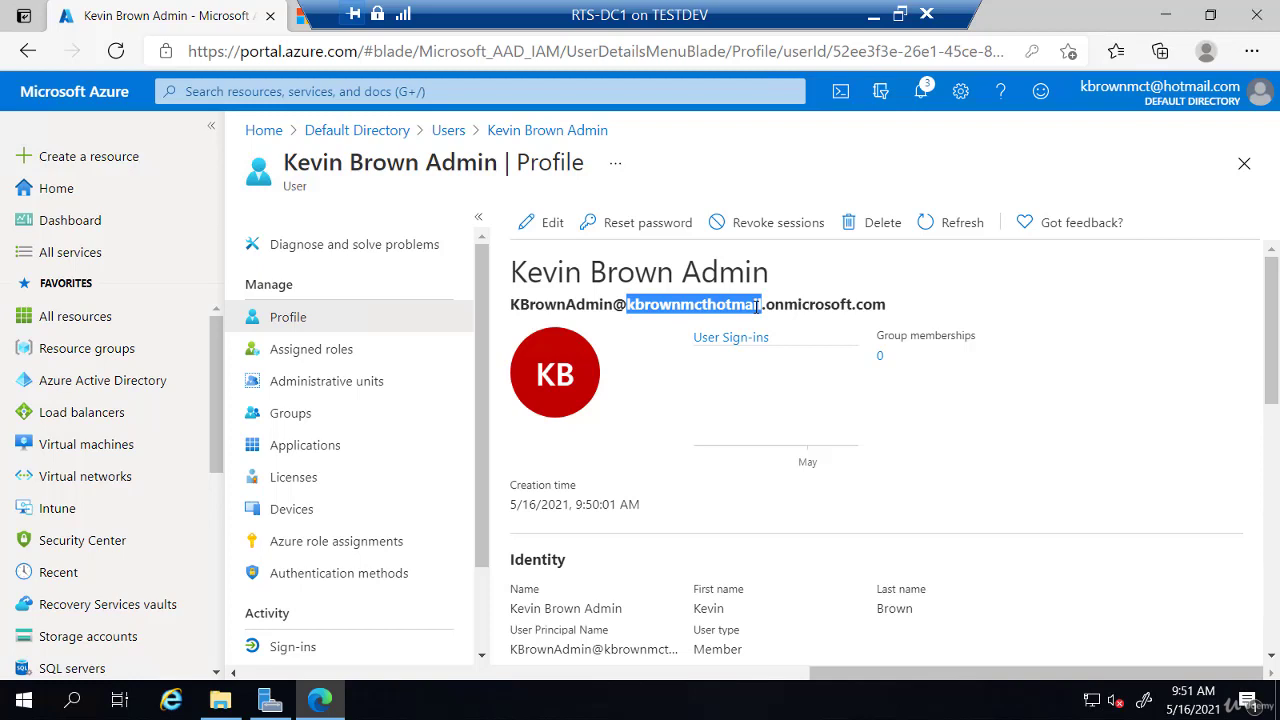
drag(757, 308, 766, 308)
click(1252, 53)
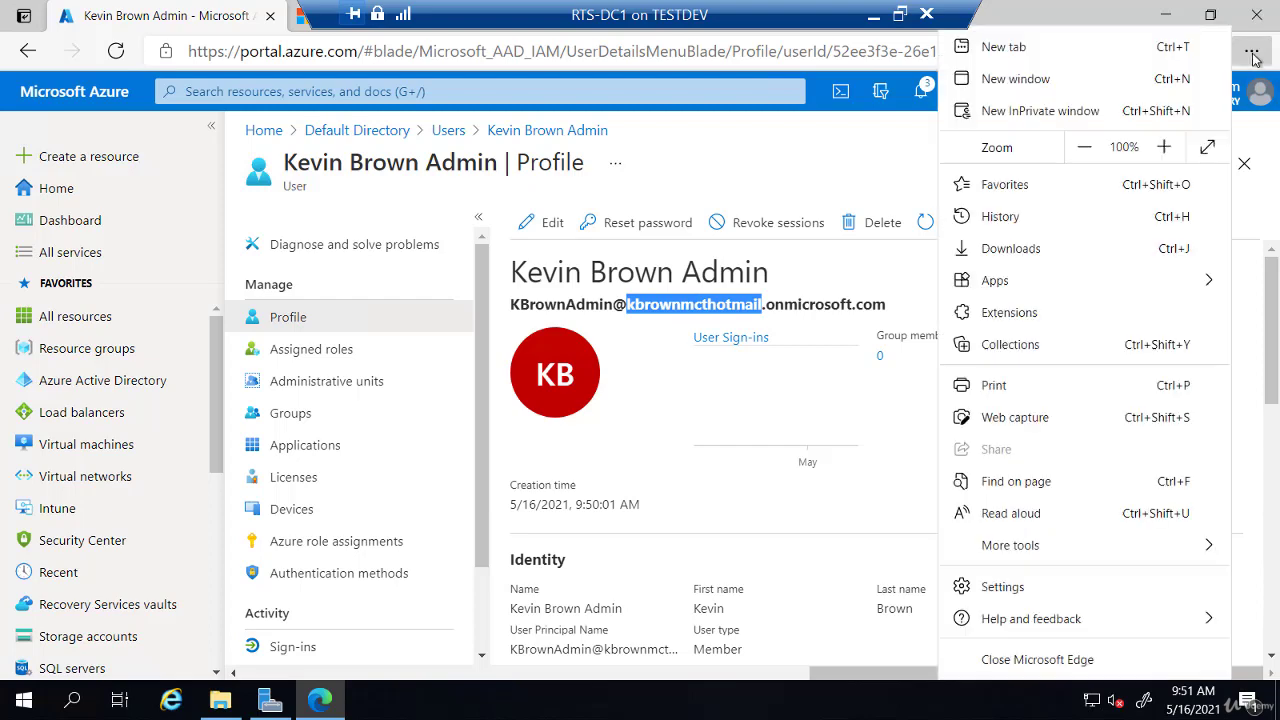
Step: In a new InPrivate window, open portal.azure.com and submit the new admin's UPN
click(1058, 120)
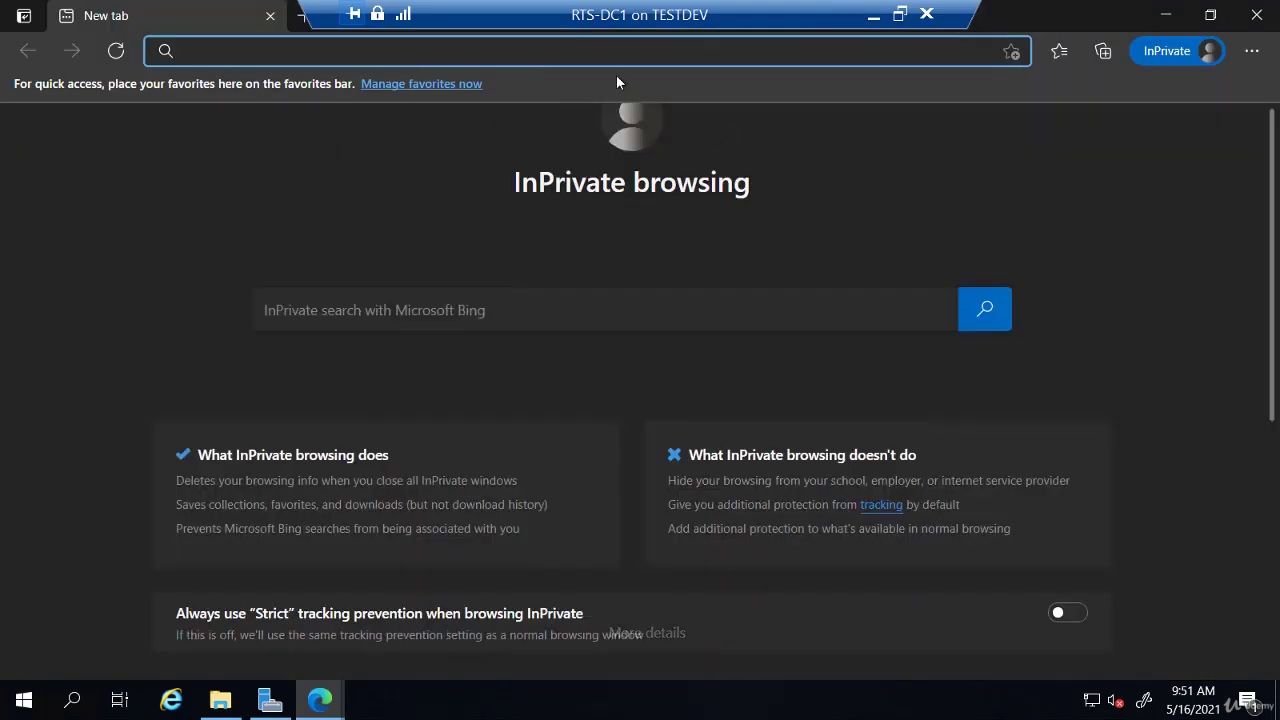
text(portal.azure.com)
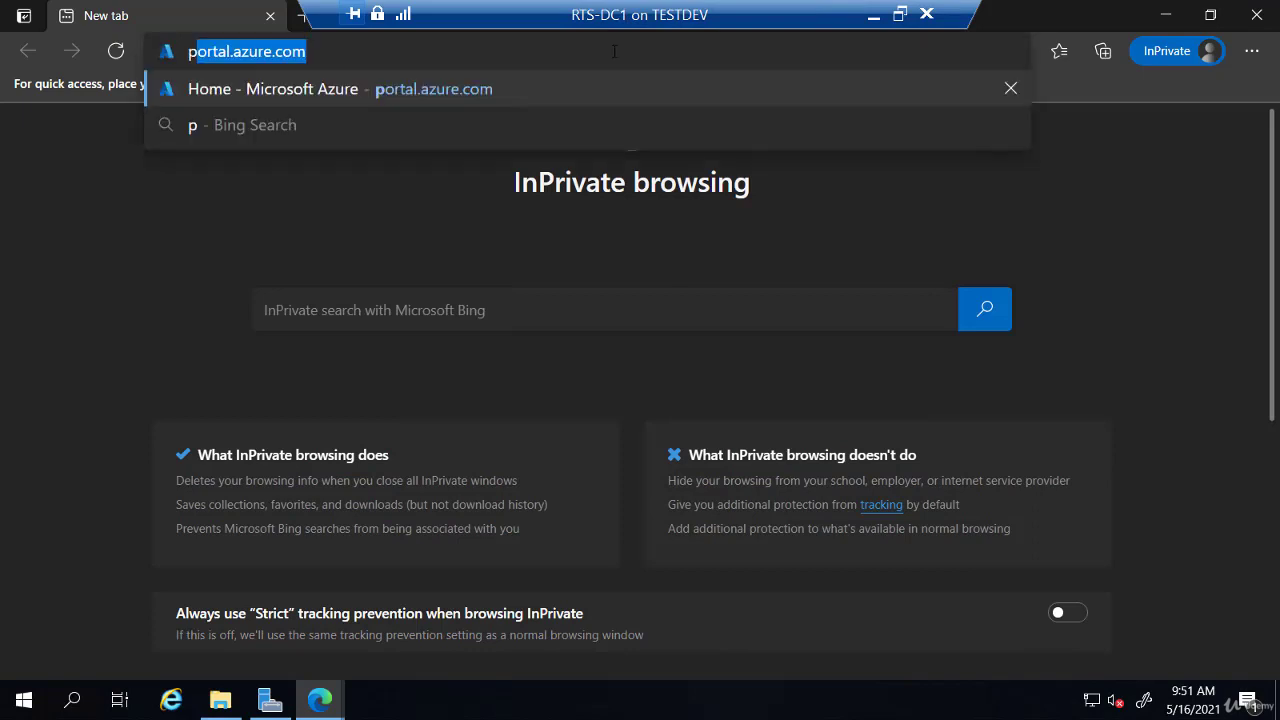
key(Return)
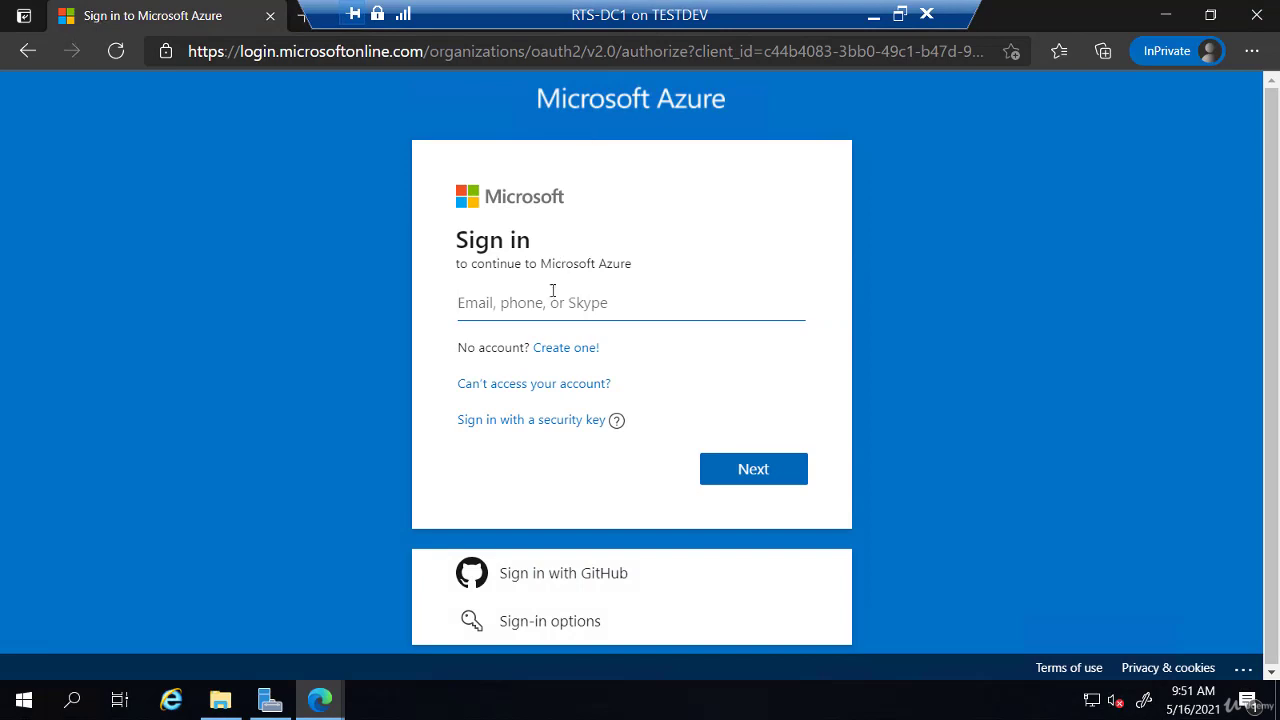
click(553, 302)
key(Down)
key(Return)
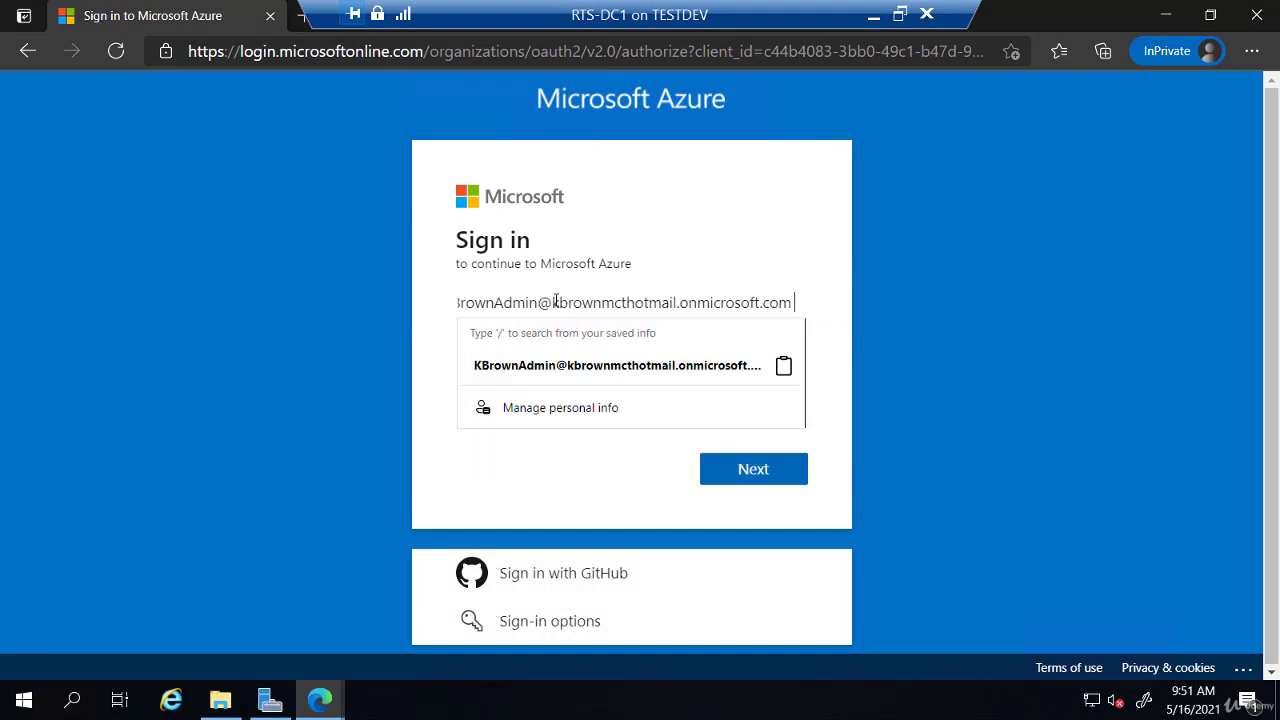
click(430, 348)
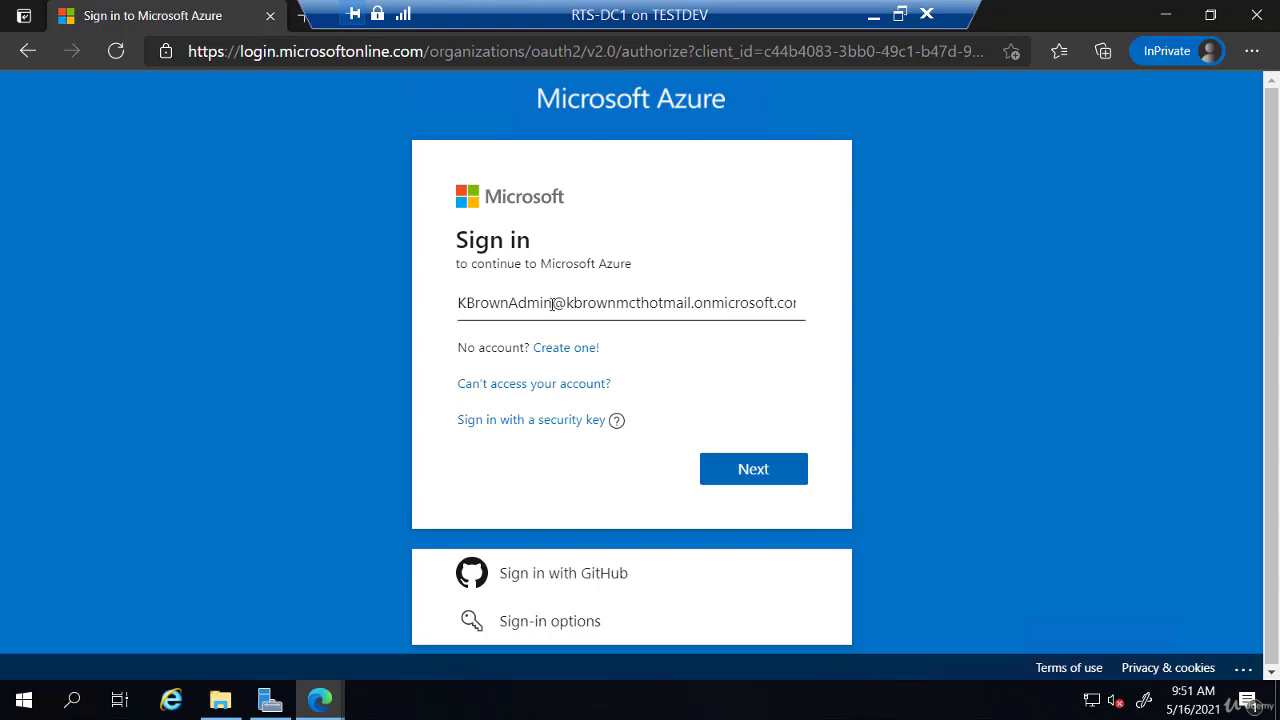
click(752, 472)
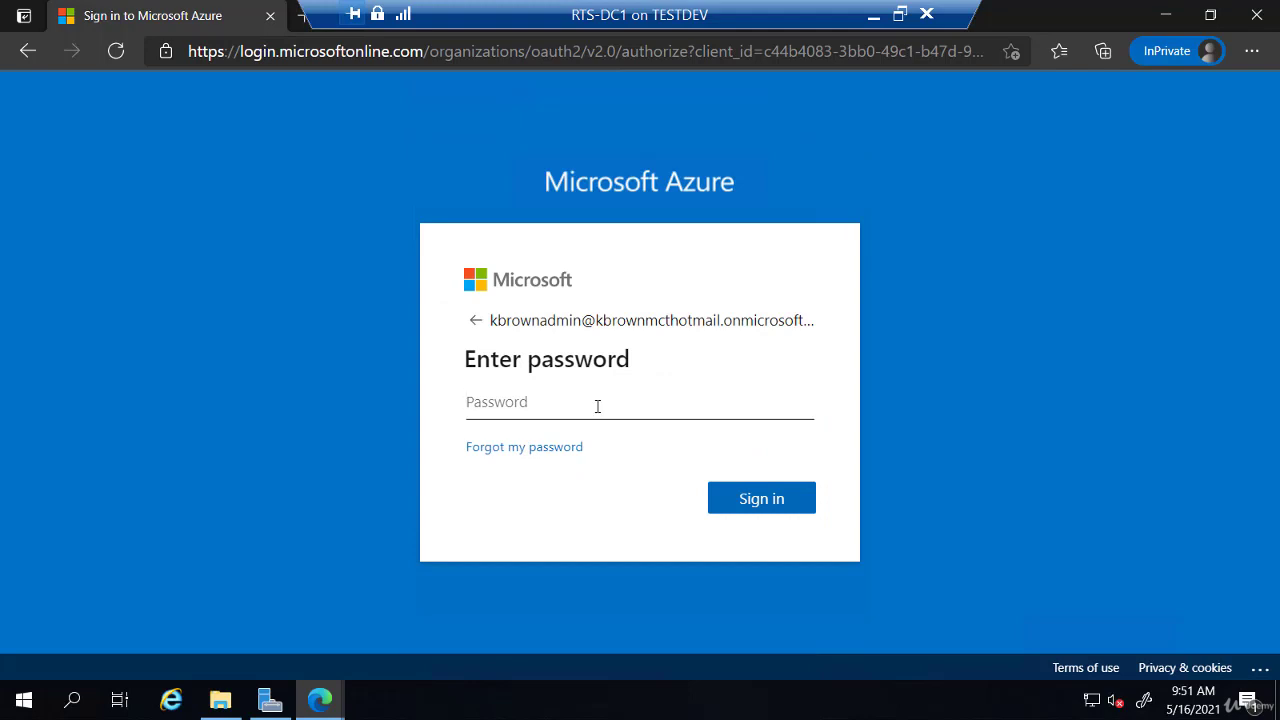
Step: Sign in with the initial password, set and confirm a new password, and continue past More information required
text(********)
key(Return)
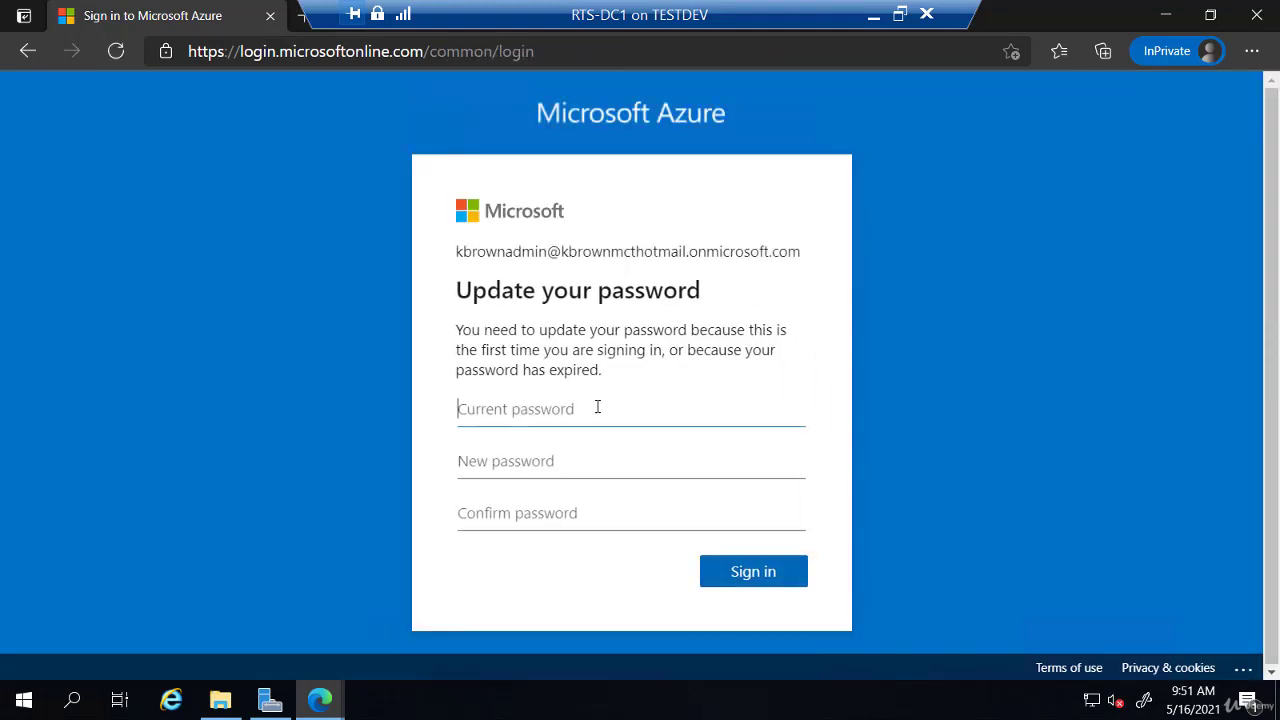
text(********)
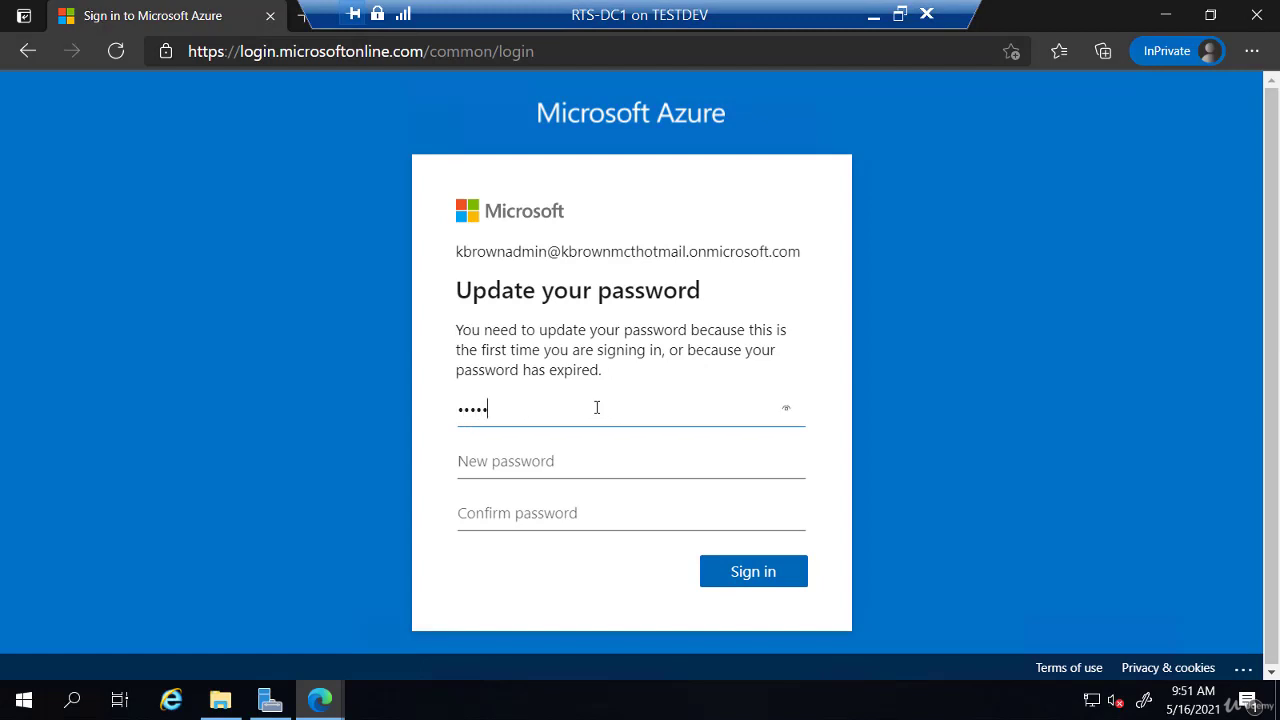
key(Tab)
text(********)
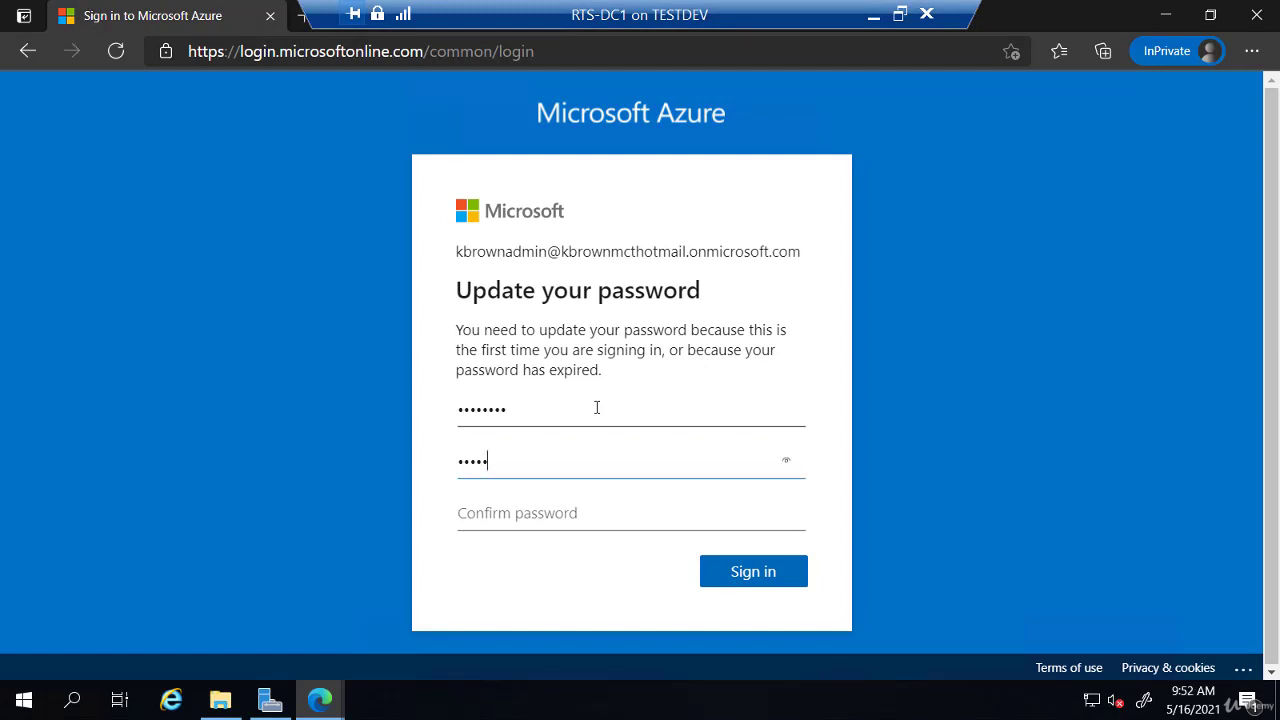
text(*)
key(Tab)
text(*****)
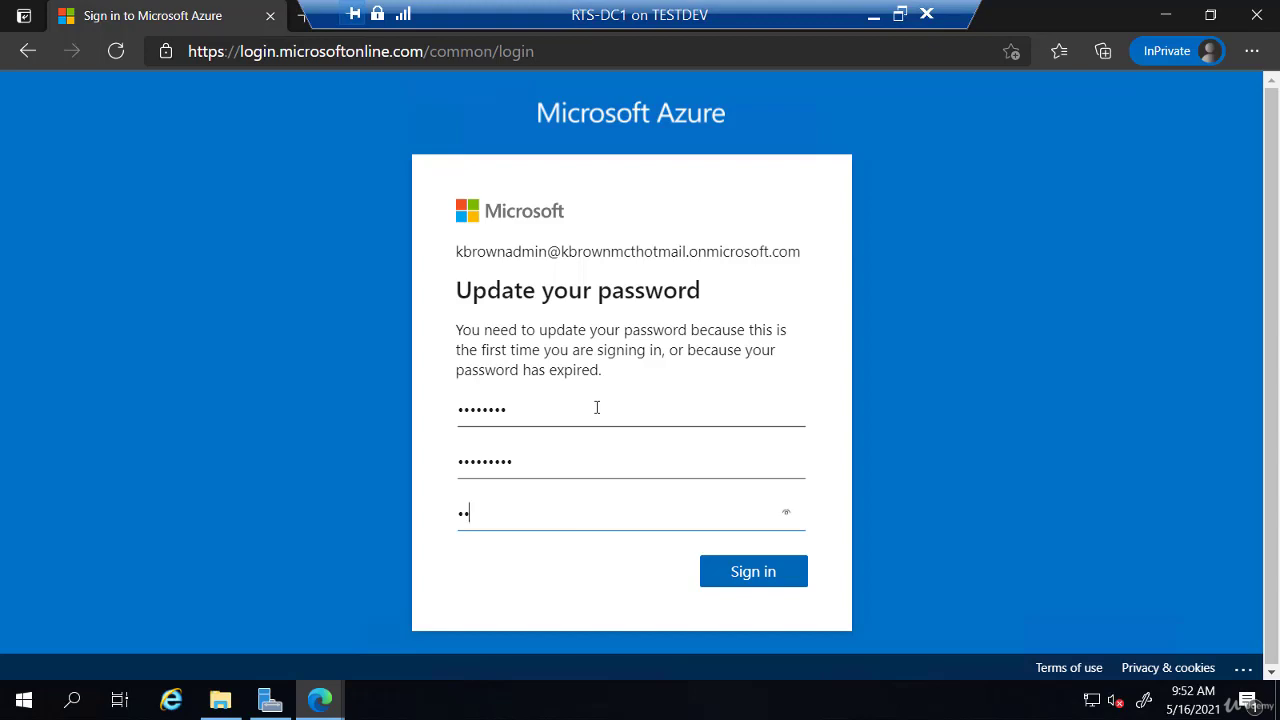
text(****)
key(Return)
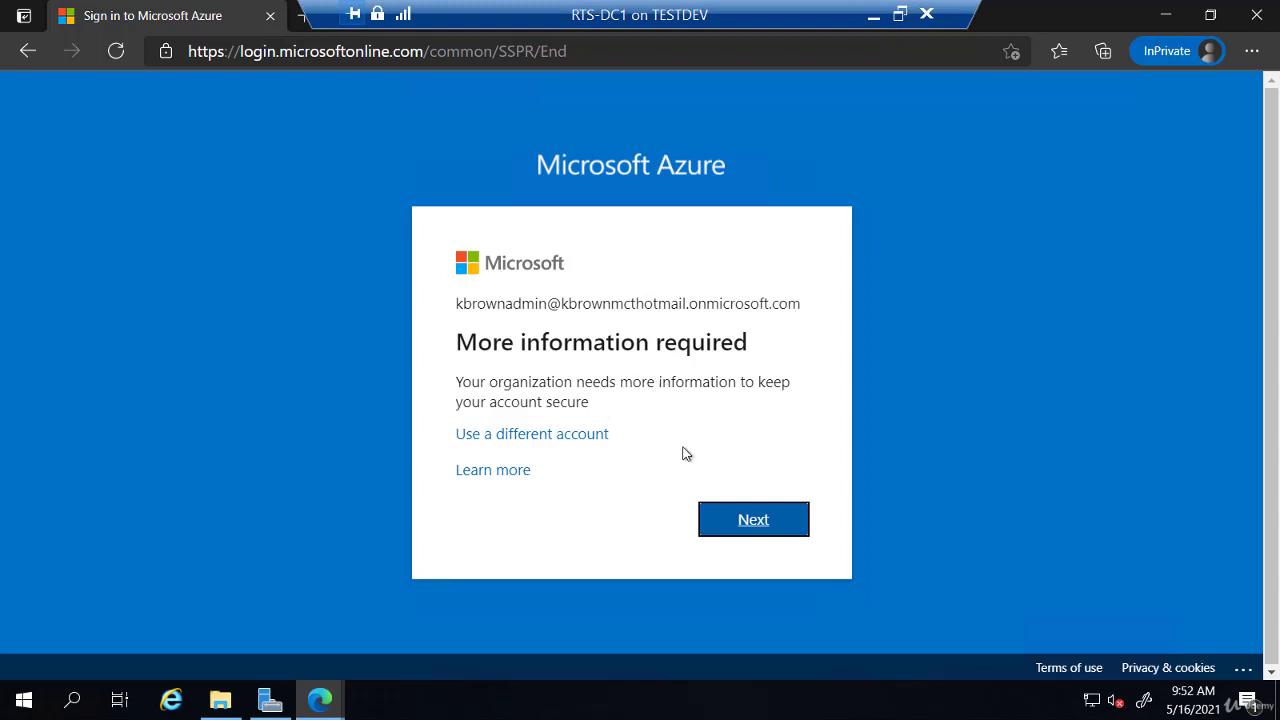
click(751, 525)
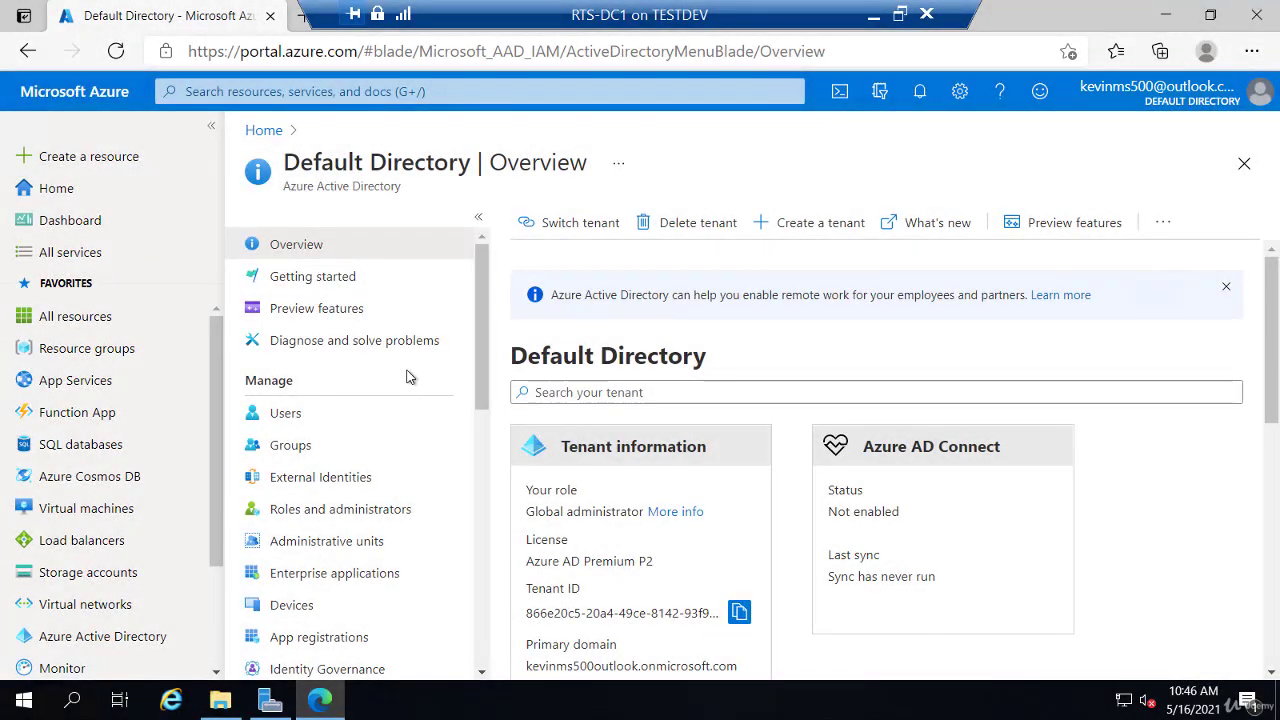
Step: Open Azure AD Connect in the directory menu and follow the Download Azure AD Connect link
scroll(402, 410, down, 1)
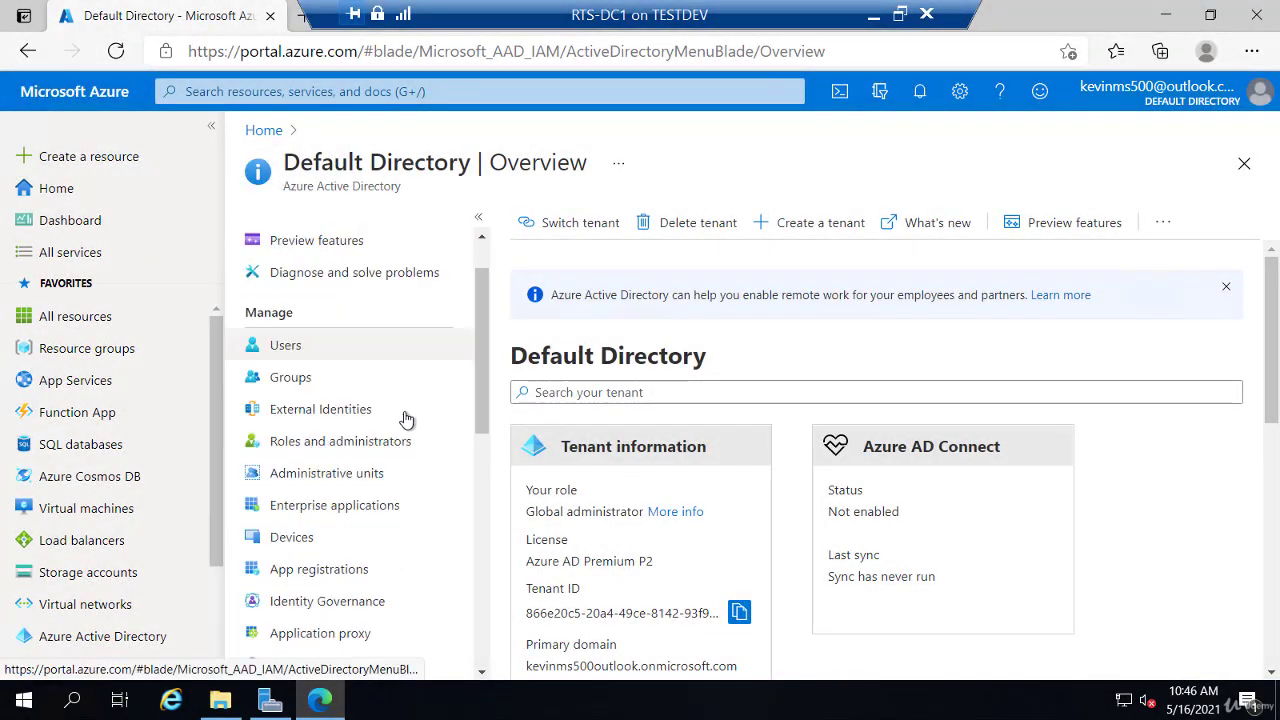
scroll(405, 420, down, 2)
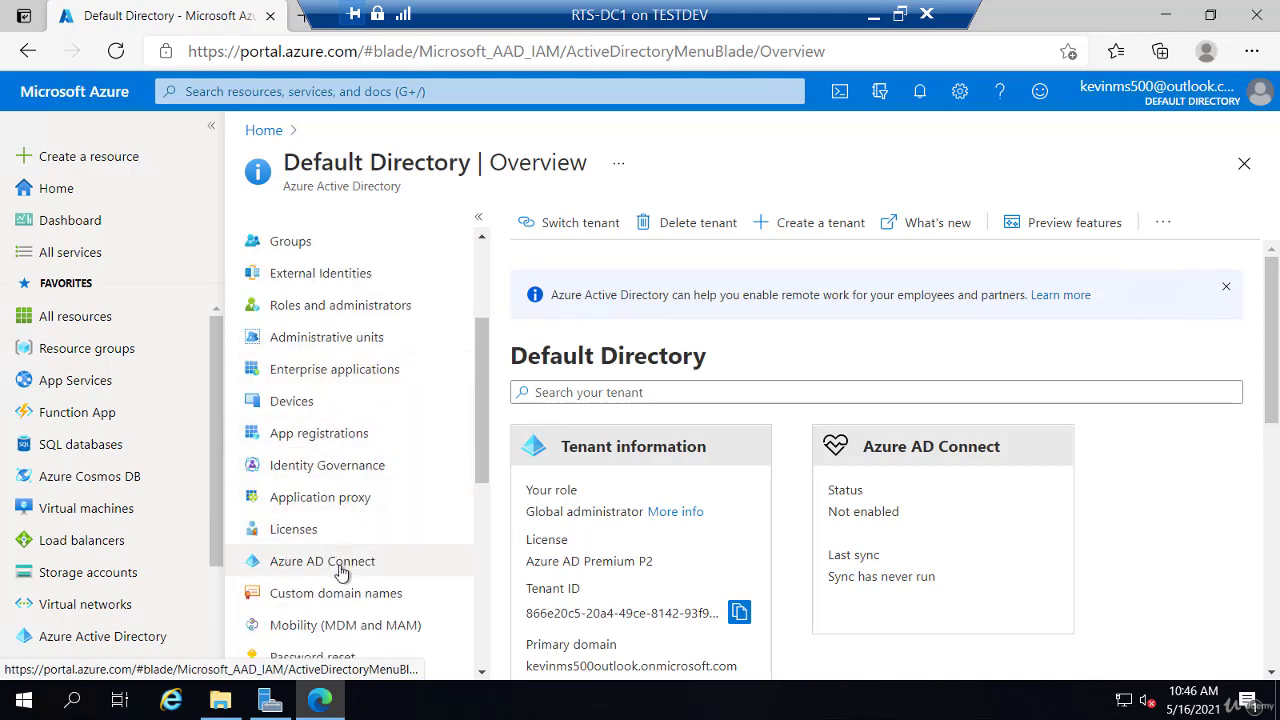
click(342, 566)
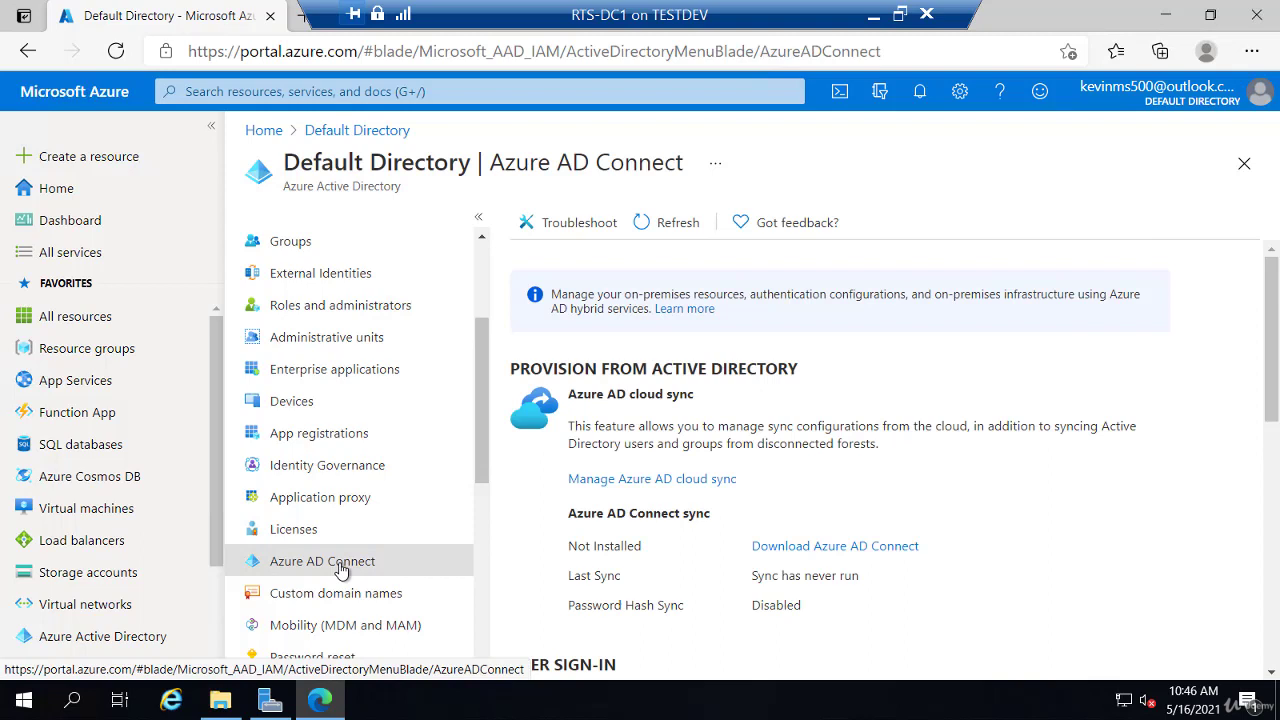
click(789, 550)
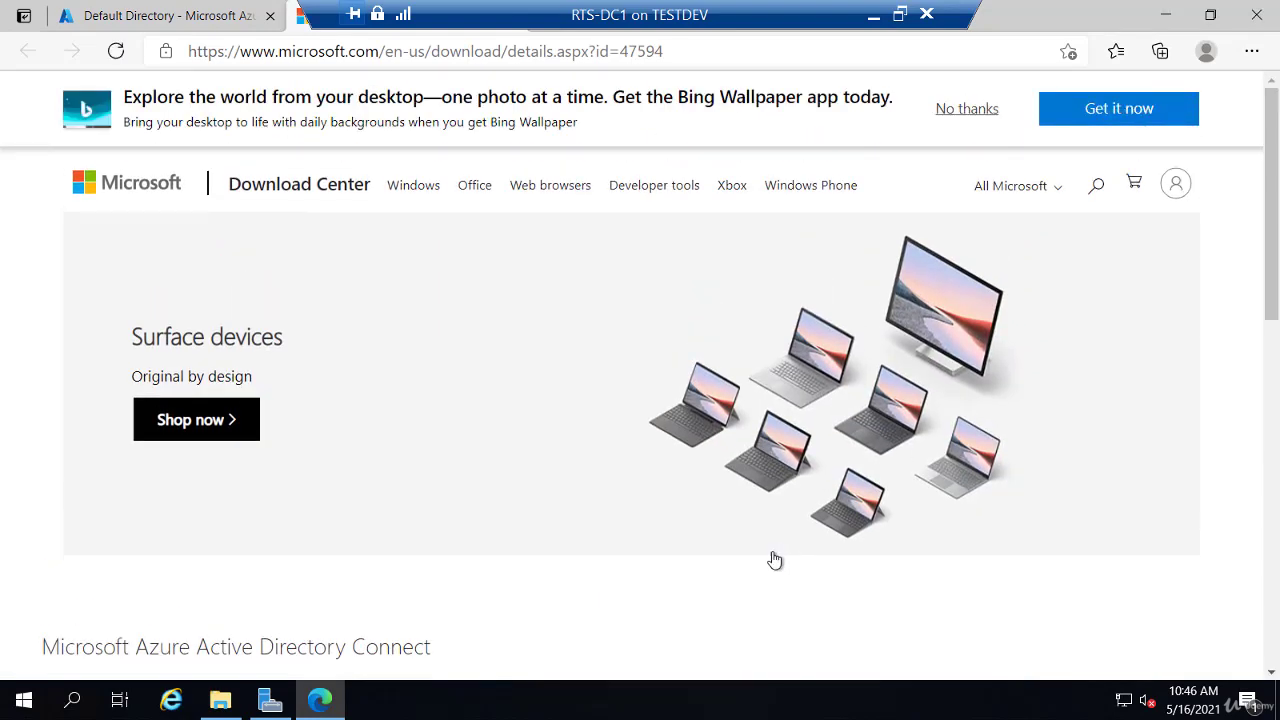
Step: Download AzureADConnect.msi from the Download Center and run it
scroll(773, 557, down, 3)
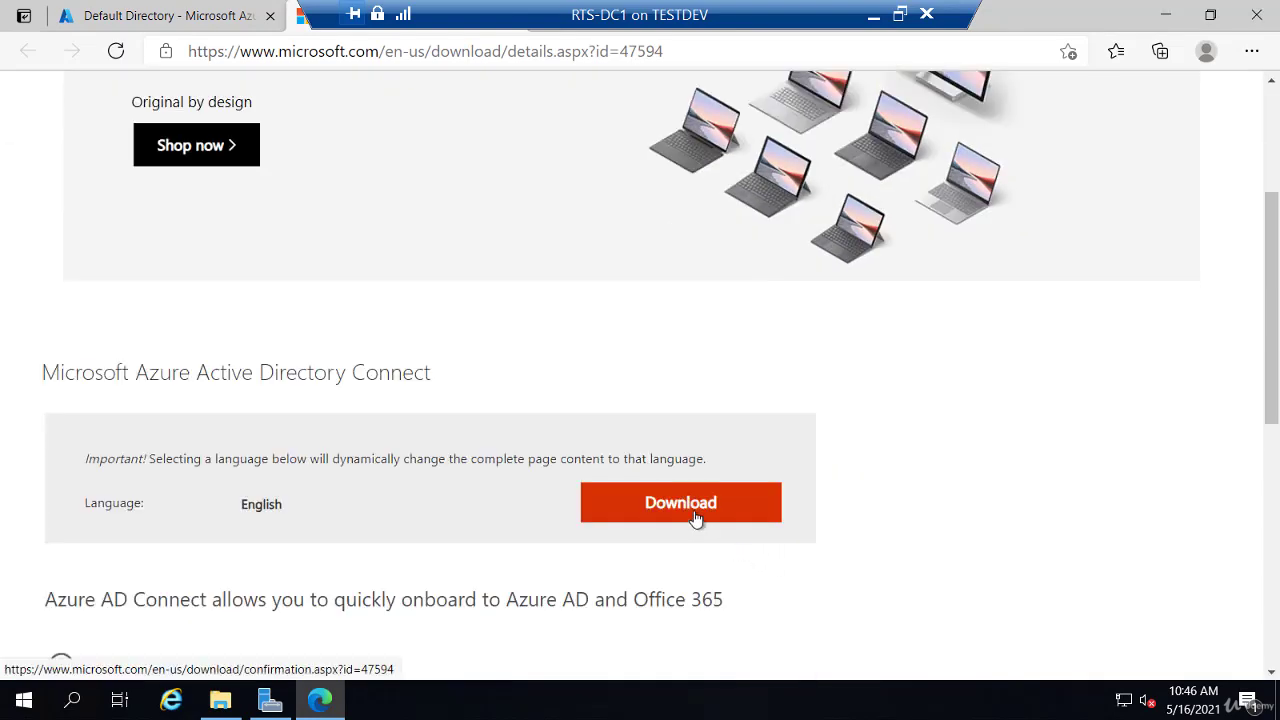
click(697, 522)
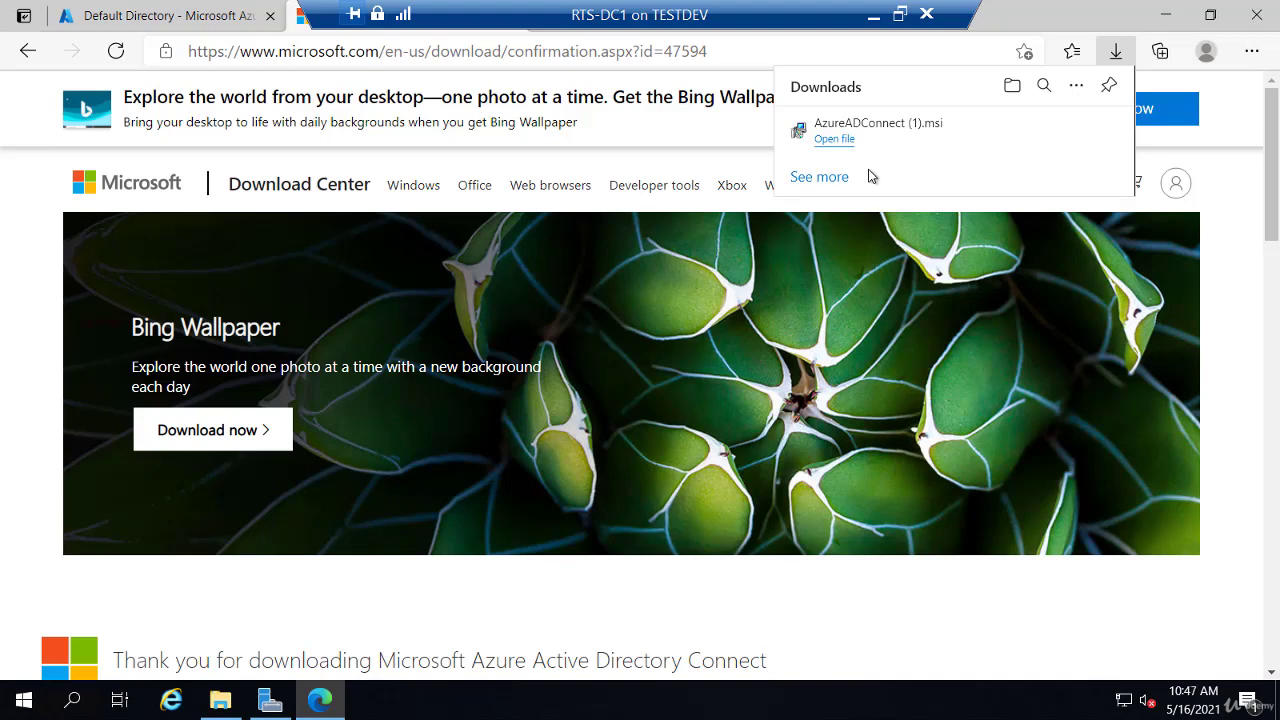
click(838, 140)
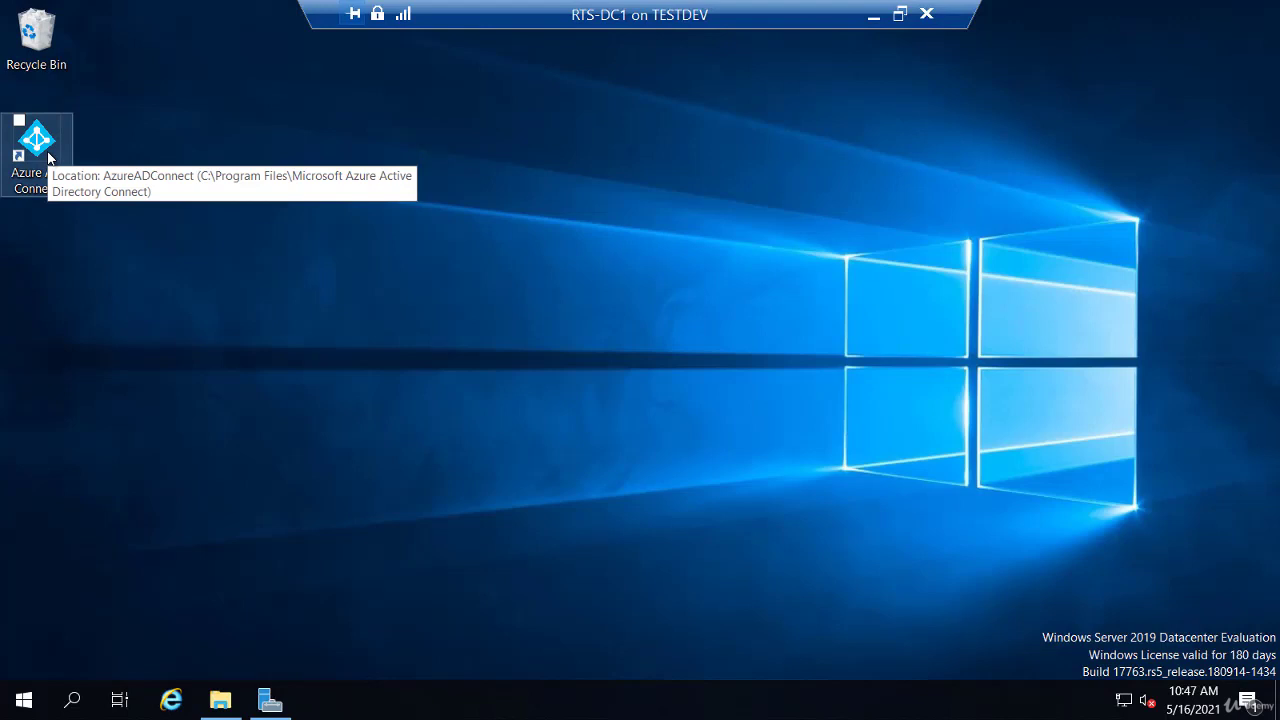
Step: Launch Azure AD Connect with express settings and sign in using the new global administrator's credentials
double_click(36, 145)
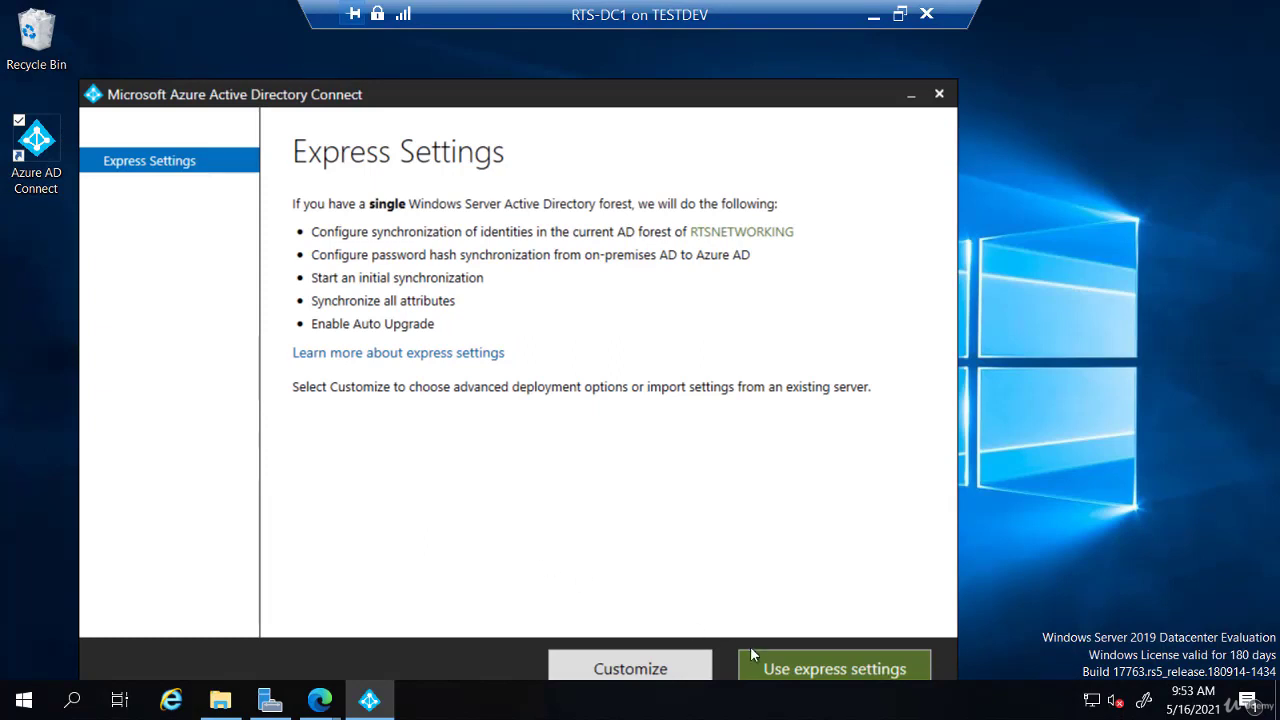
click(800, 672)
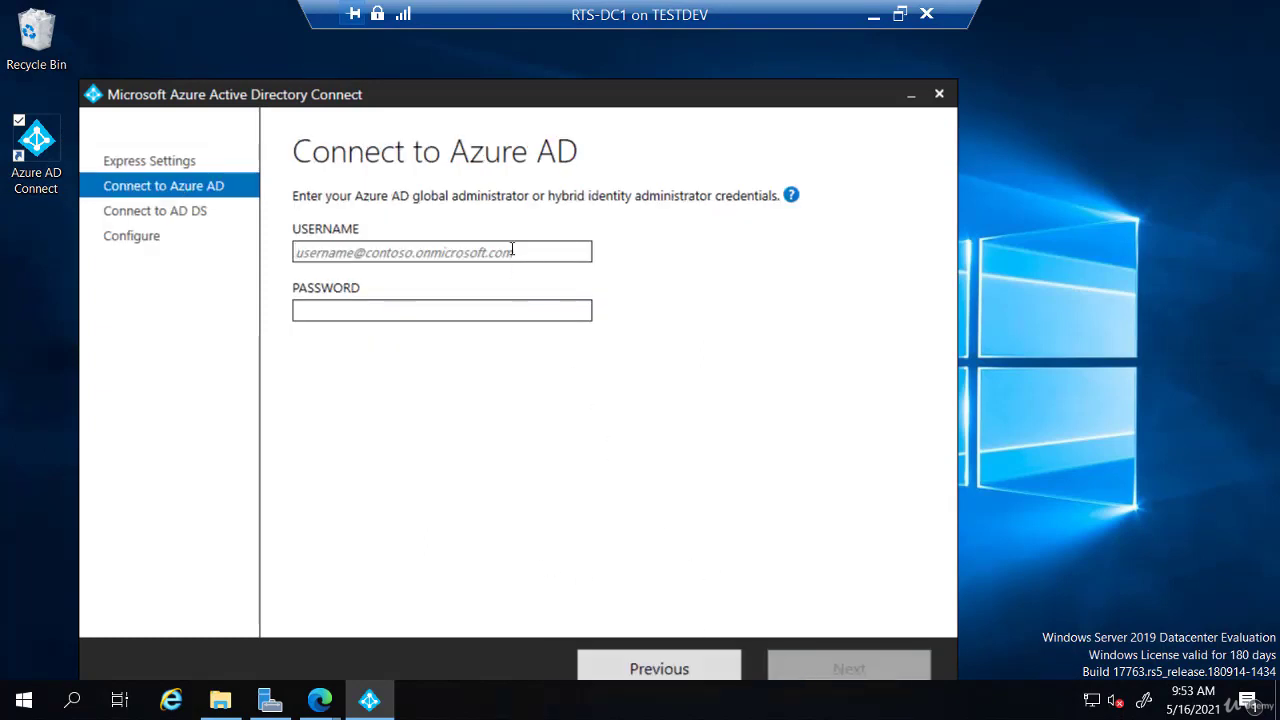
key(ctrl+v)
click(500, 314)
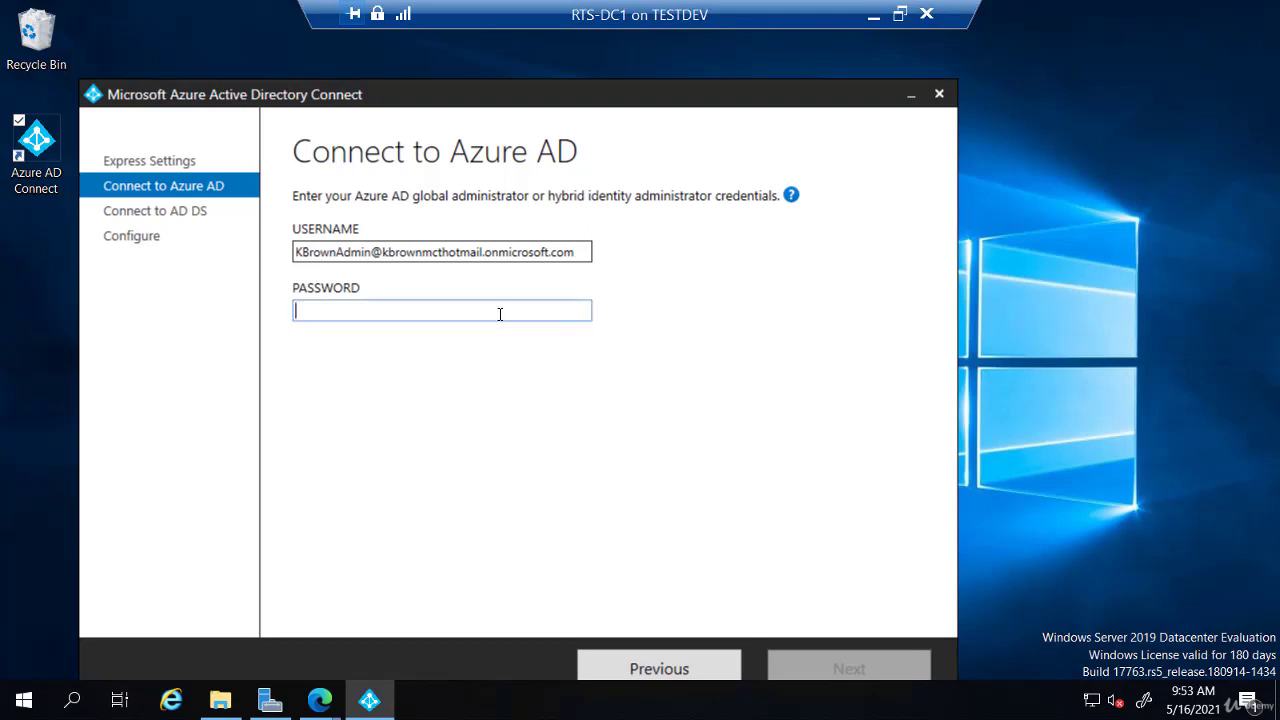
text(•••••••••)
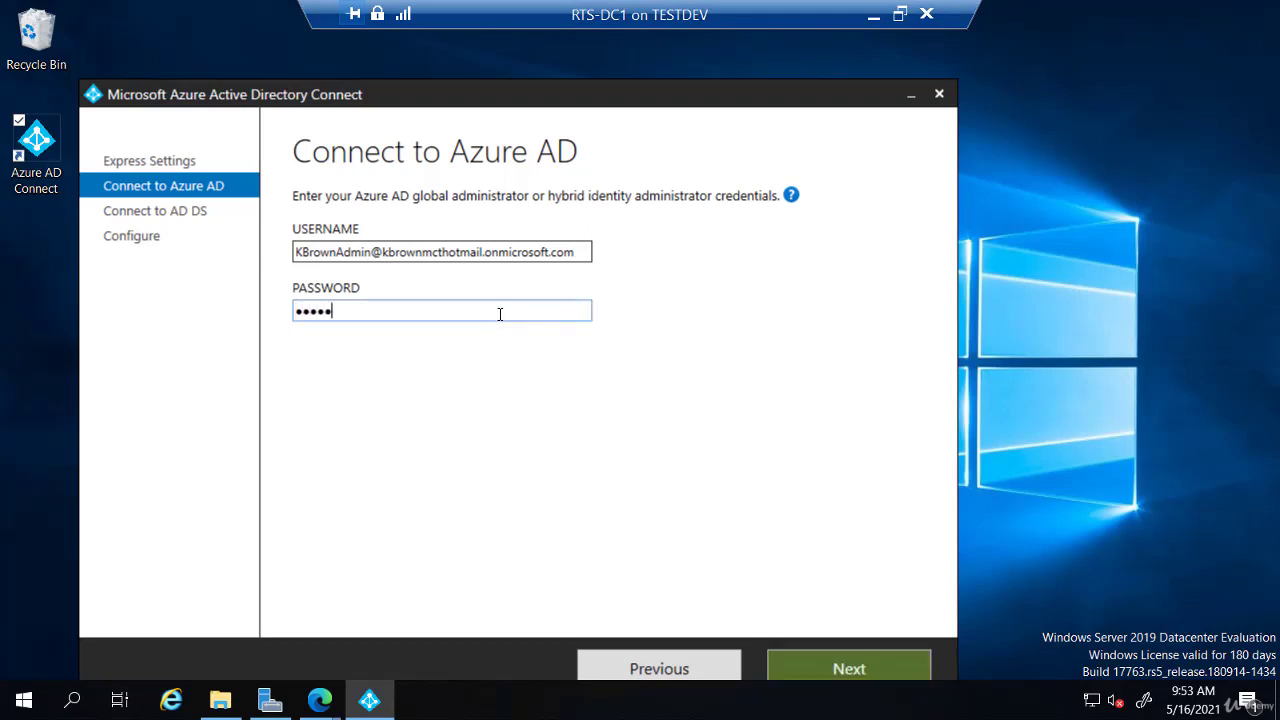
key(Return)
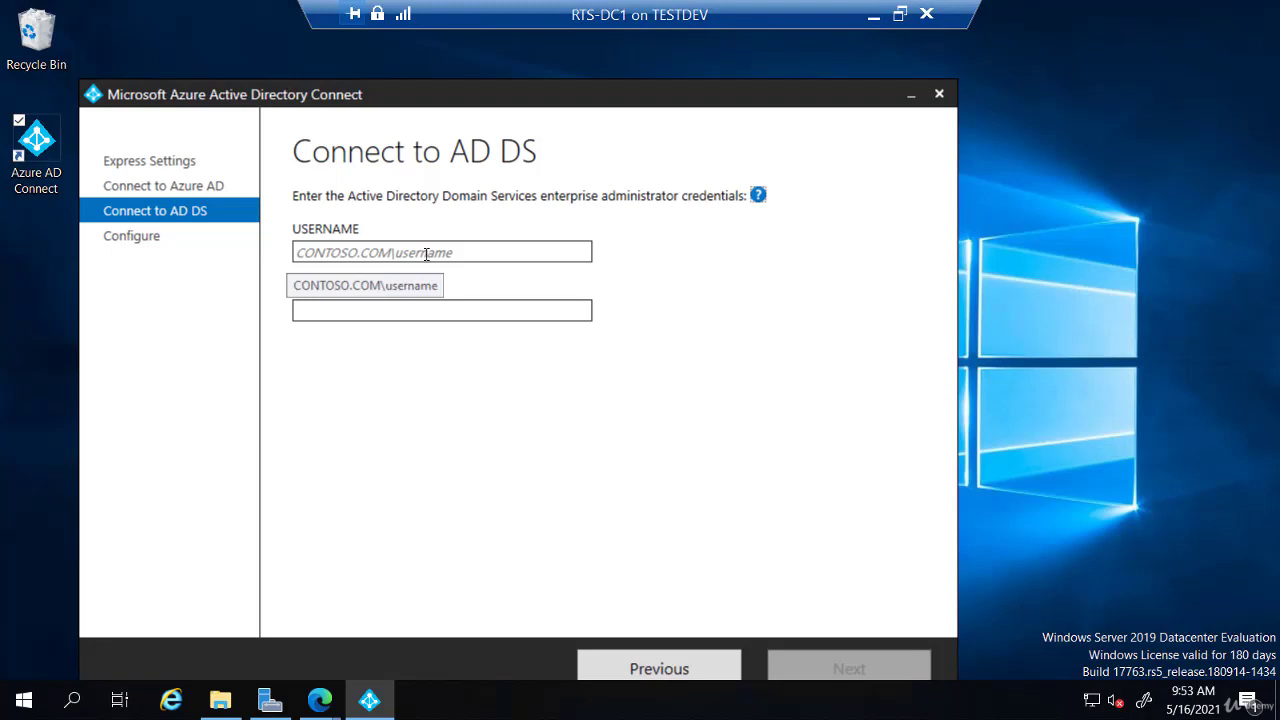
Step: Connect to AD DS as rtsnetworking.com\administrator with the domain administrator password
click(427, 254)
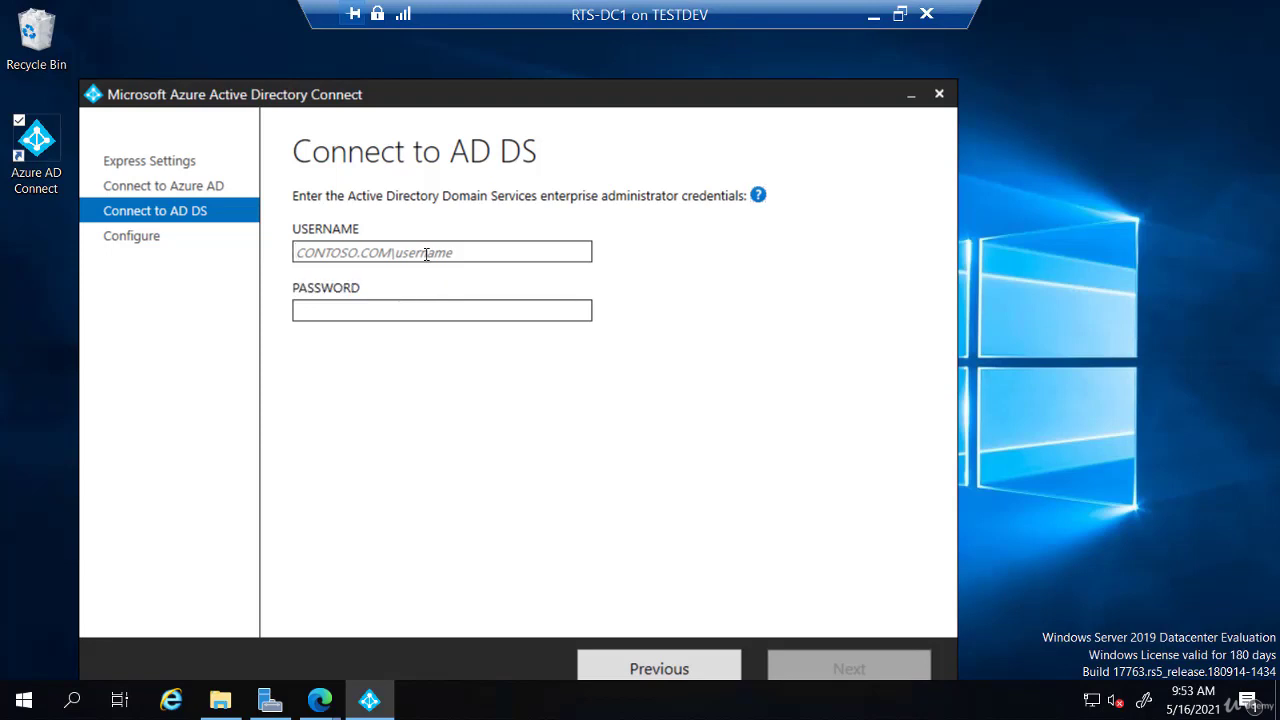
text(rtsnet)
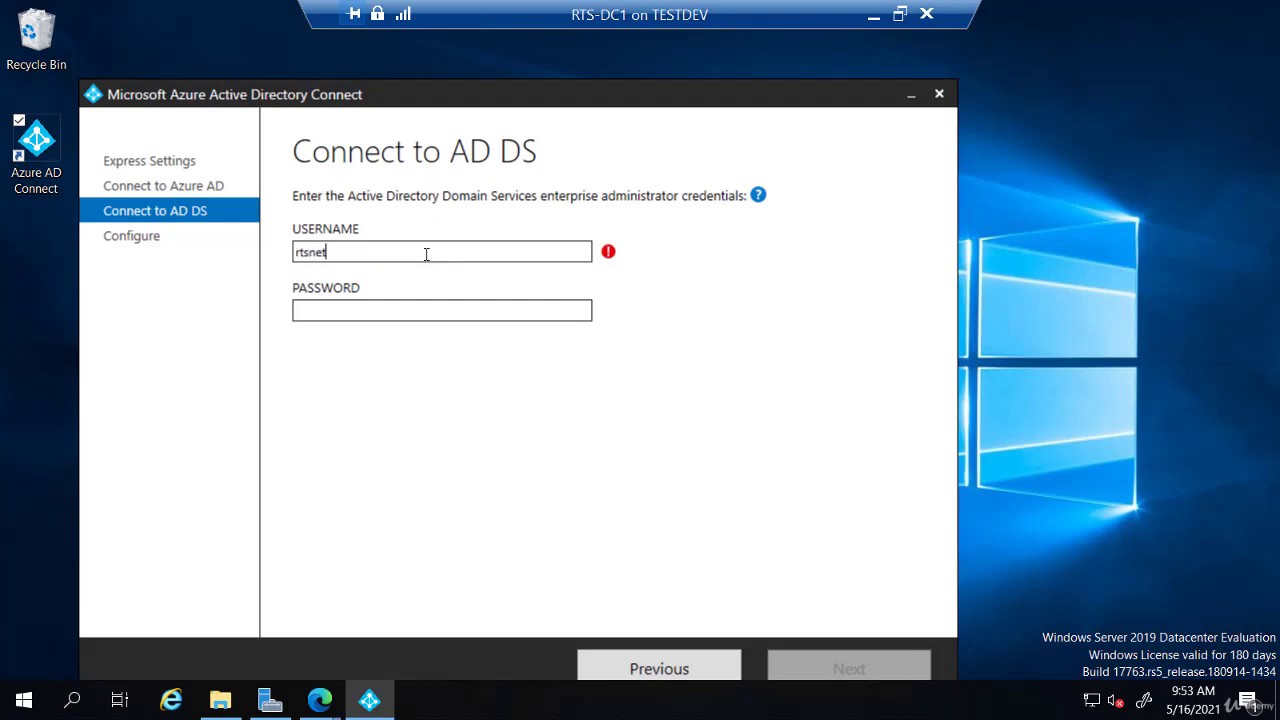
text(working.com\administrator)
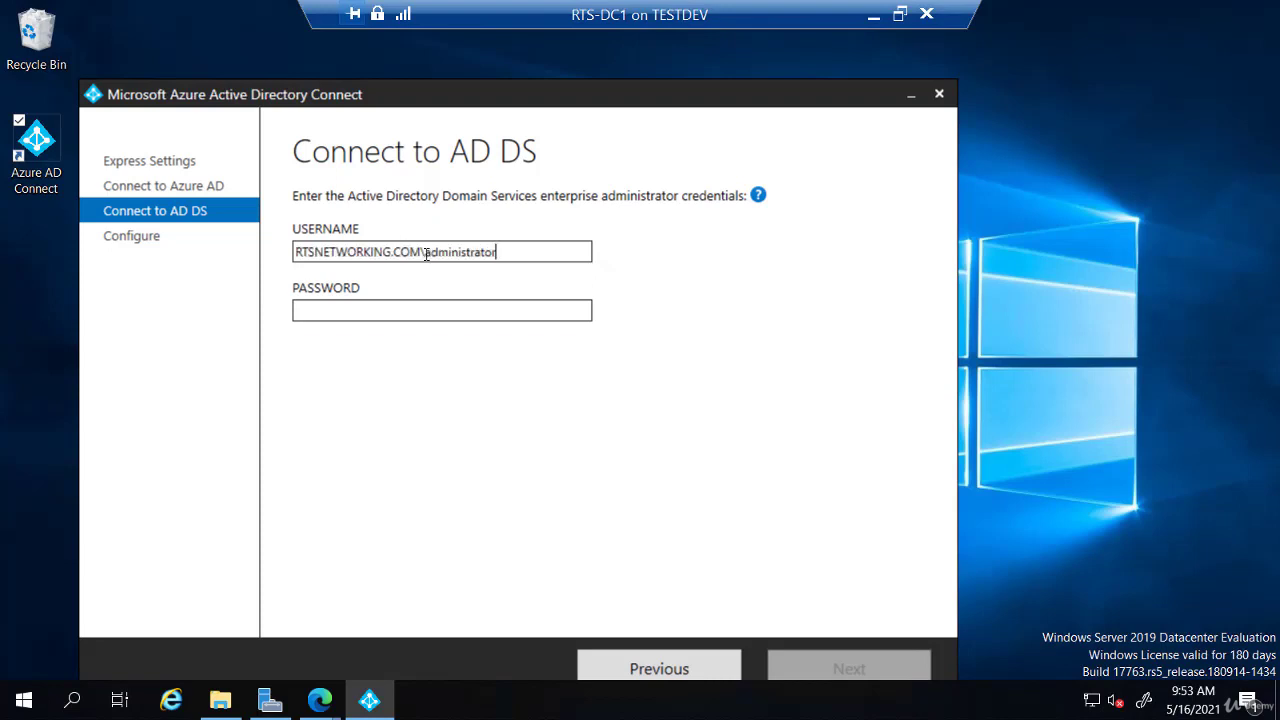
key(Tab)
text(••••••••)
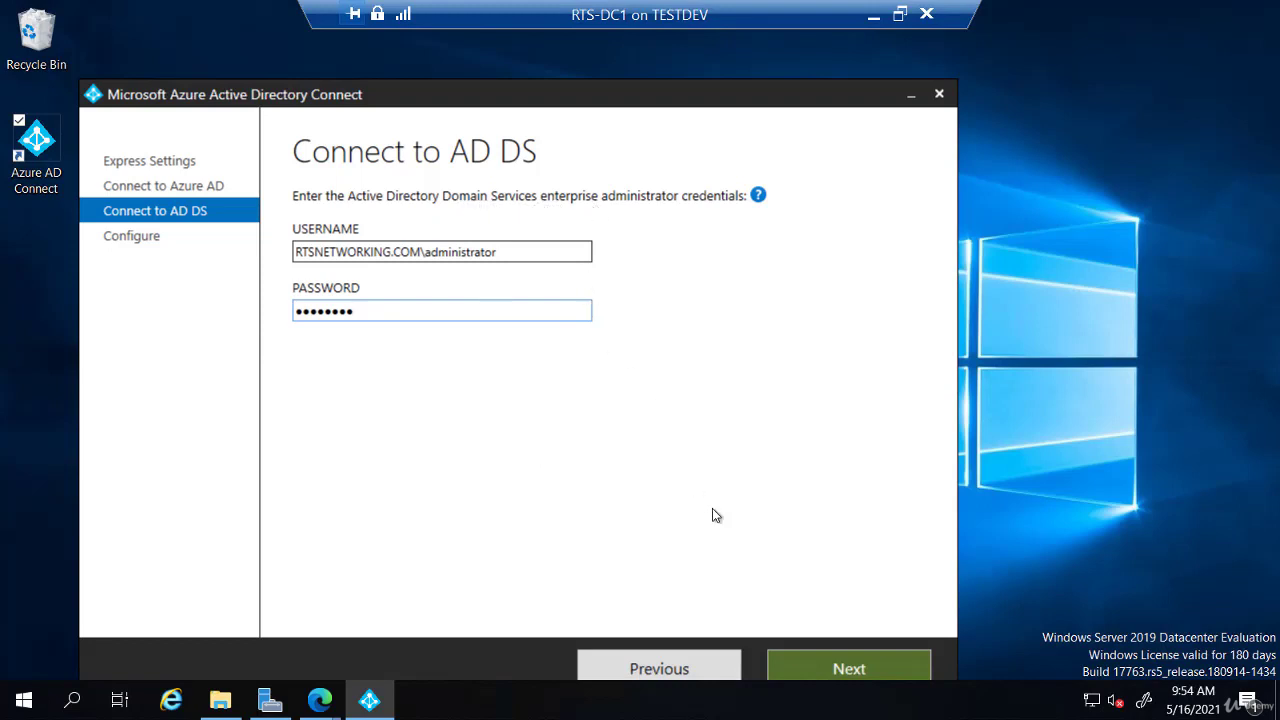
click(848, 669)
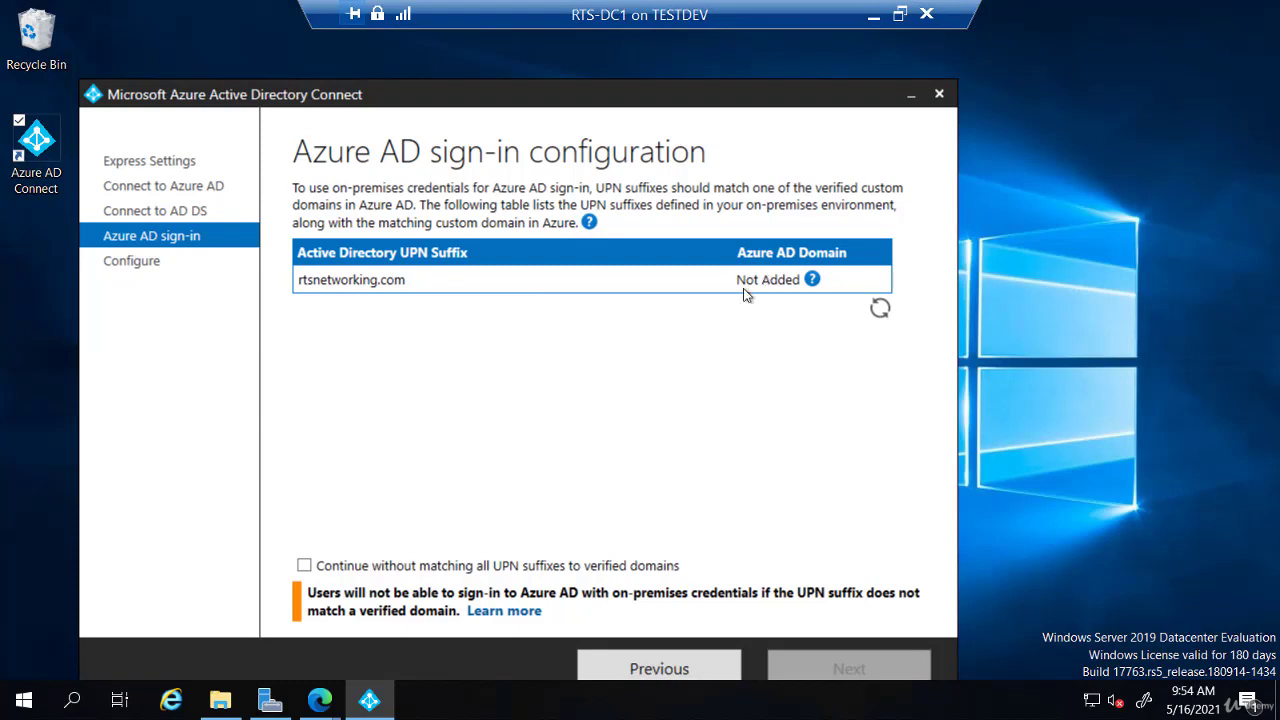
Step: Continue without matching all UPN suffixes and install until Configuration complete appears
click(304, 565)
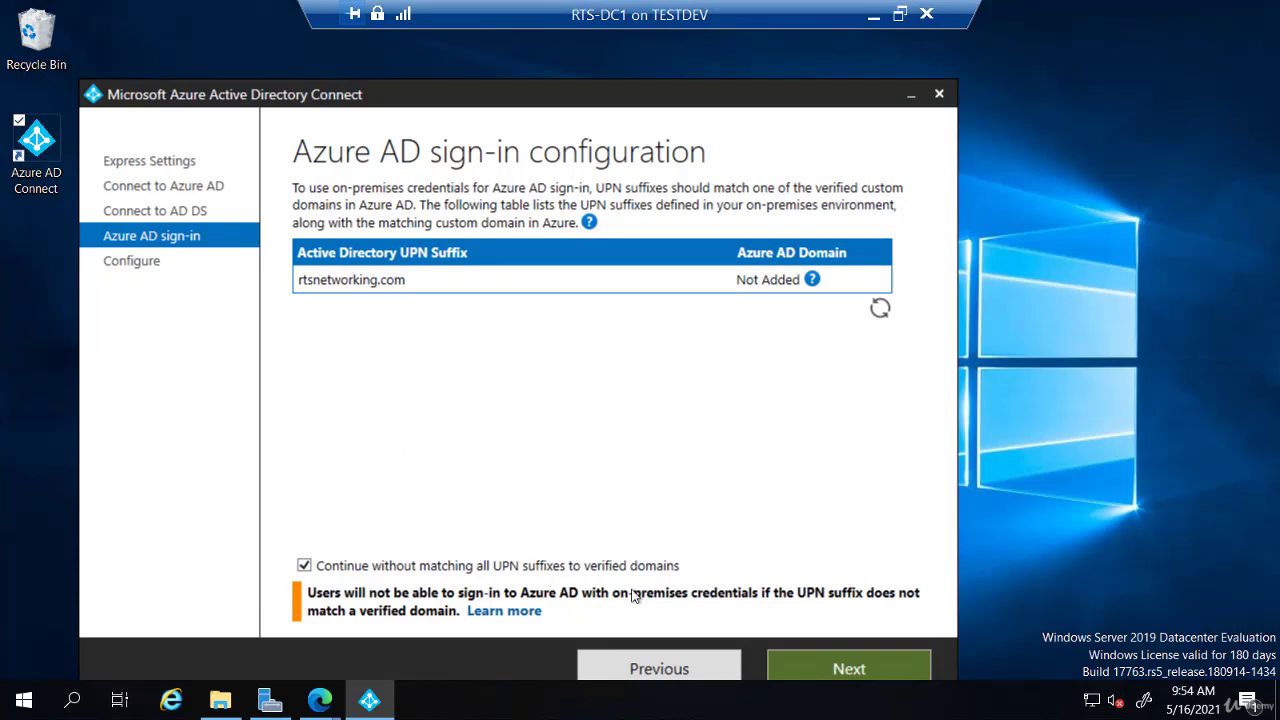
click(840, 670)
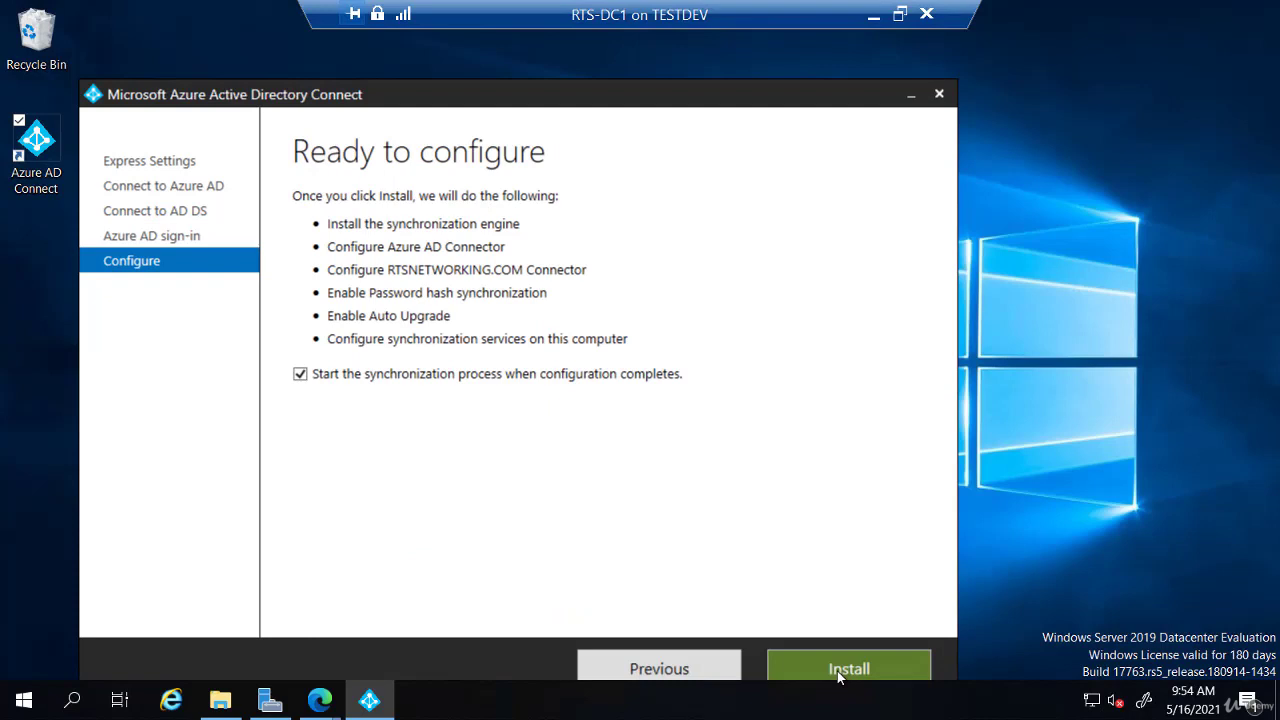
click(840, 674)
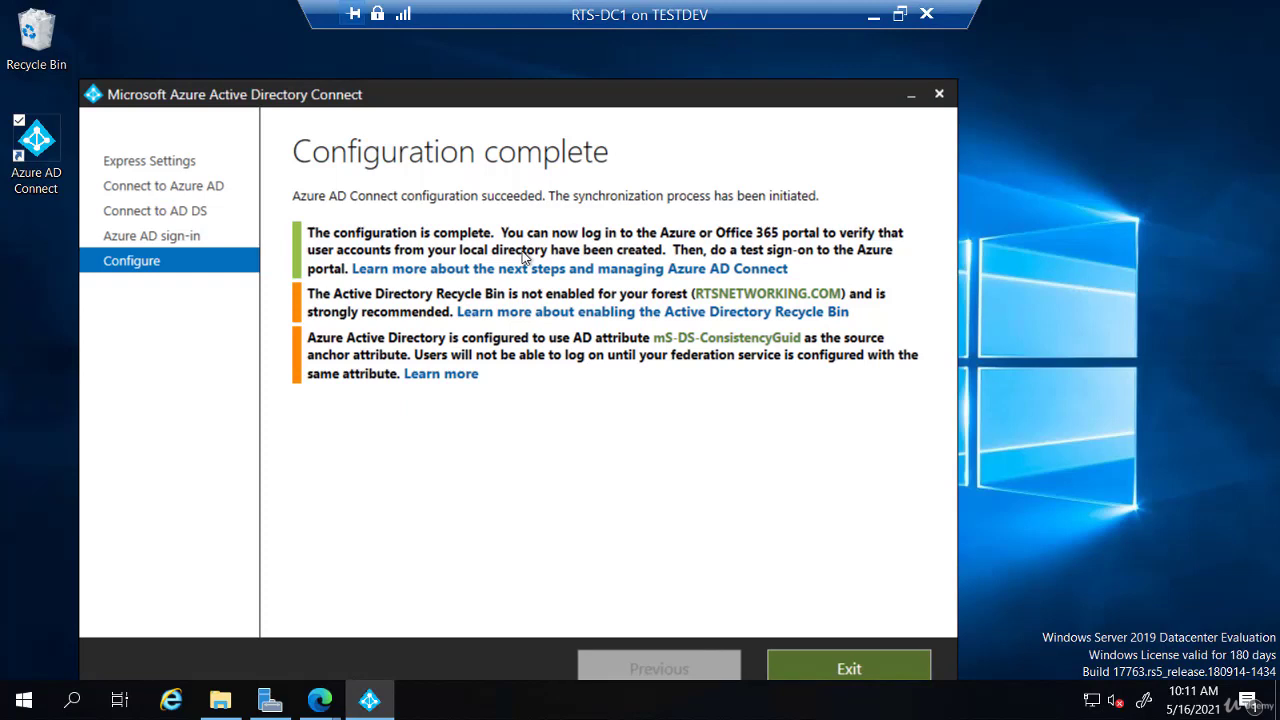
right_click(326, 711)
Step: Return to the Azure portal Users page and refresh to show 6 users, two directory-synced
click(326, 711)
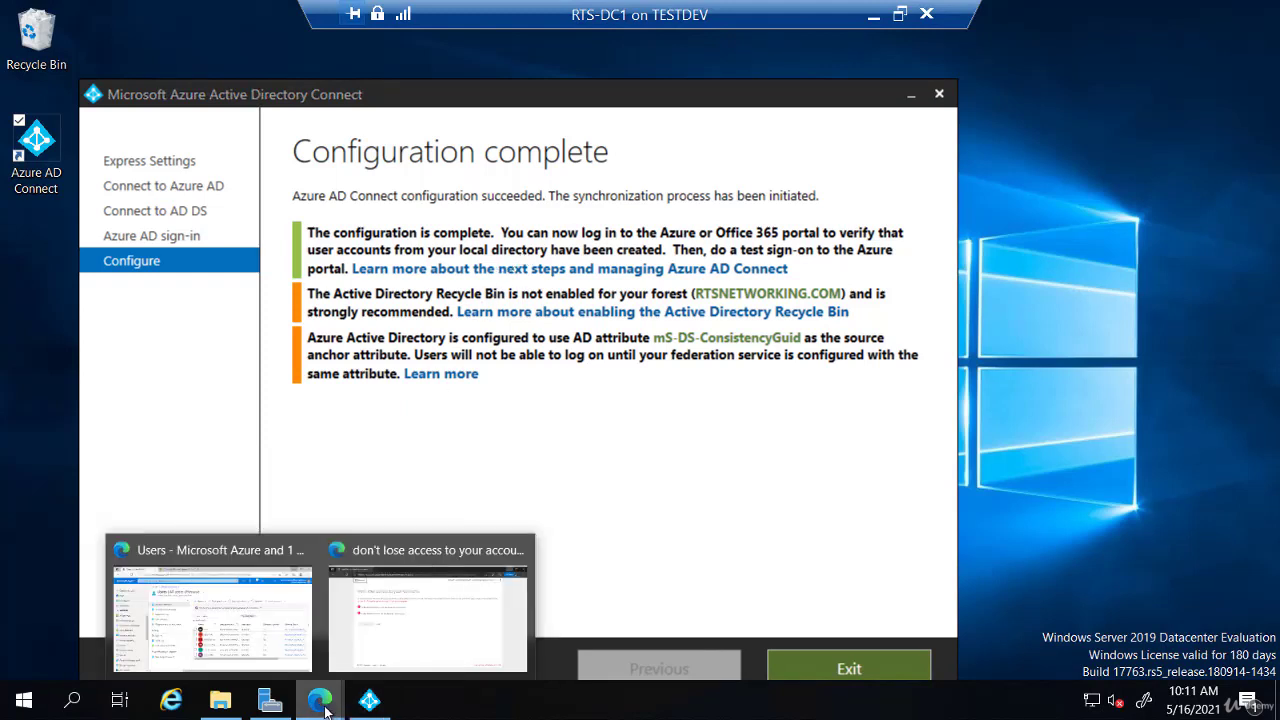
click(274, 640)
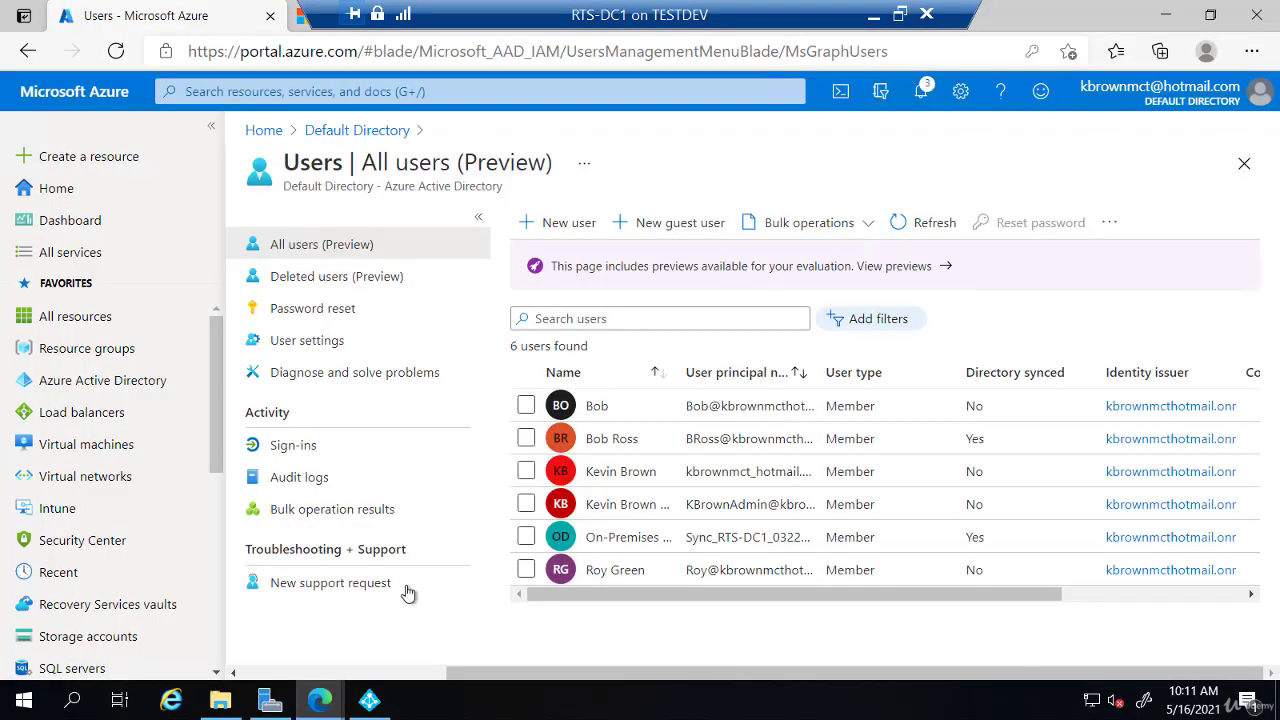
click(924, 224)
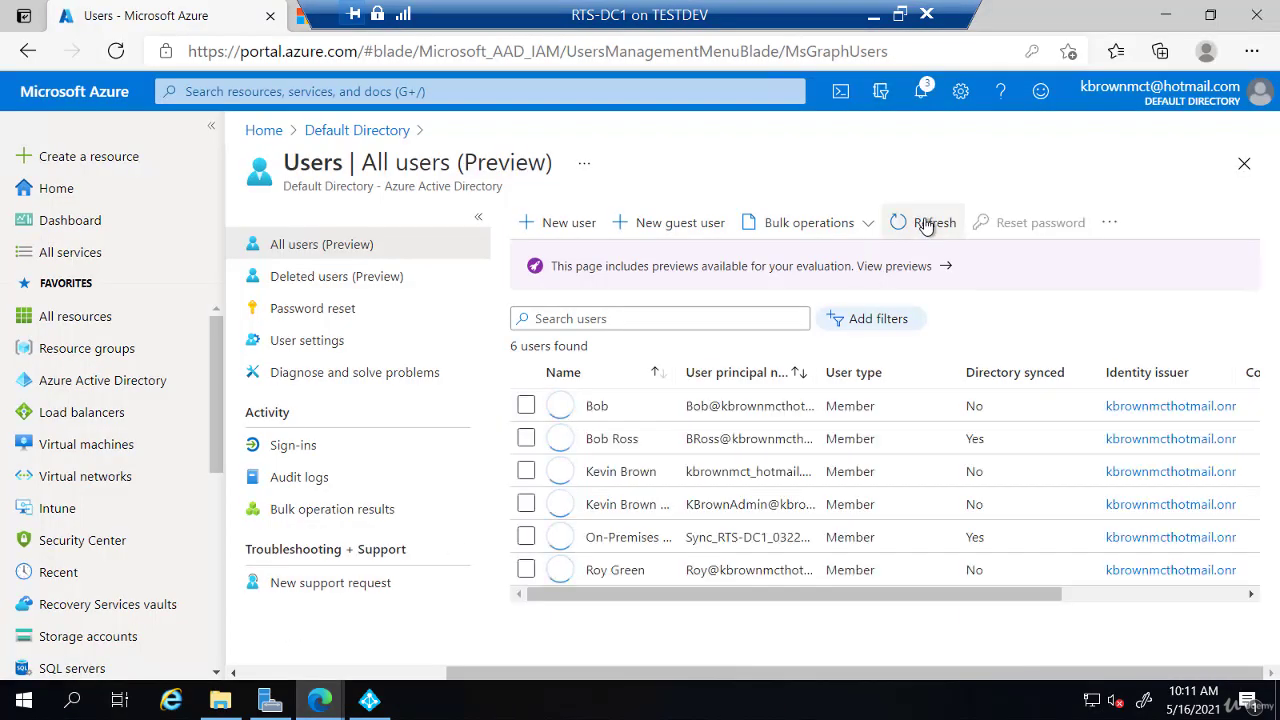